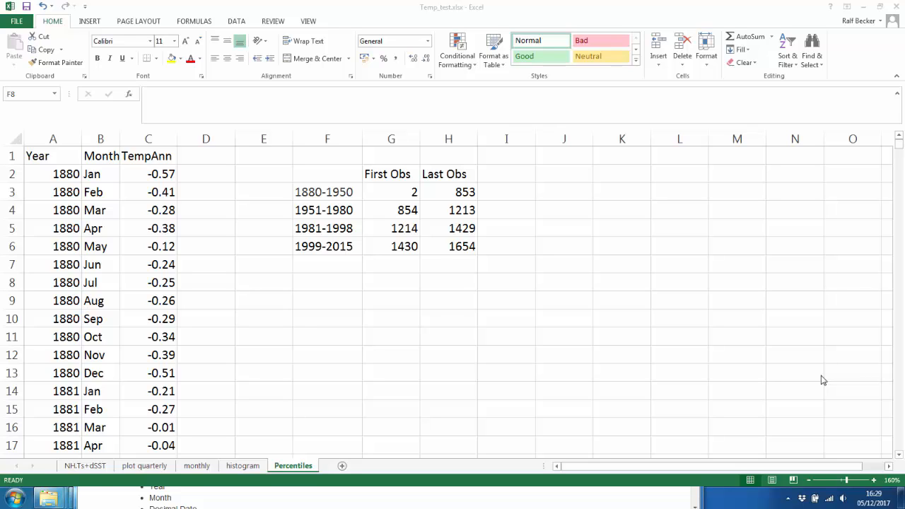
Step: Jump to the end of the Month column and check the last temperature, 0.97
click(99, 174)
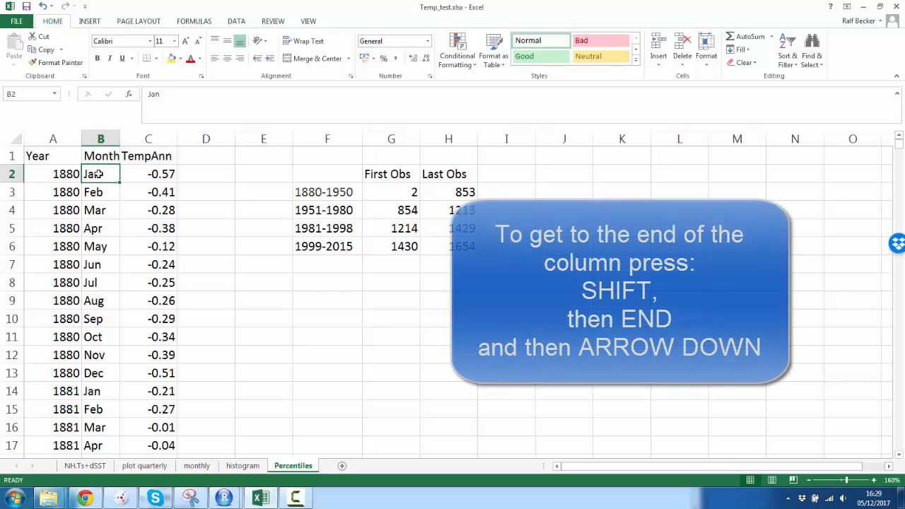
key(shift+End)
key(Down)
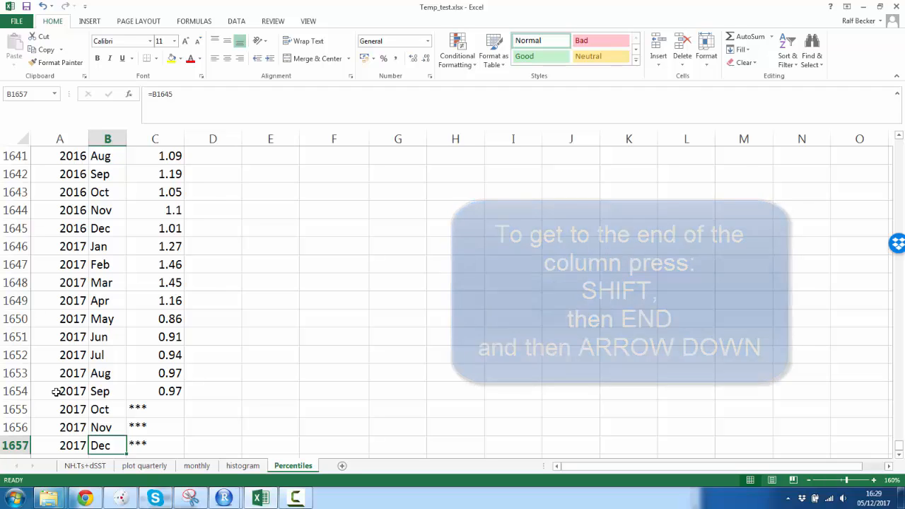
click(163, 391)
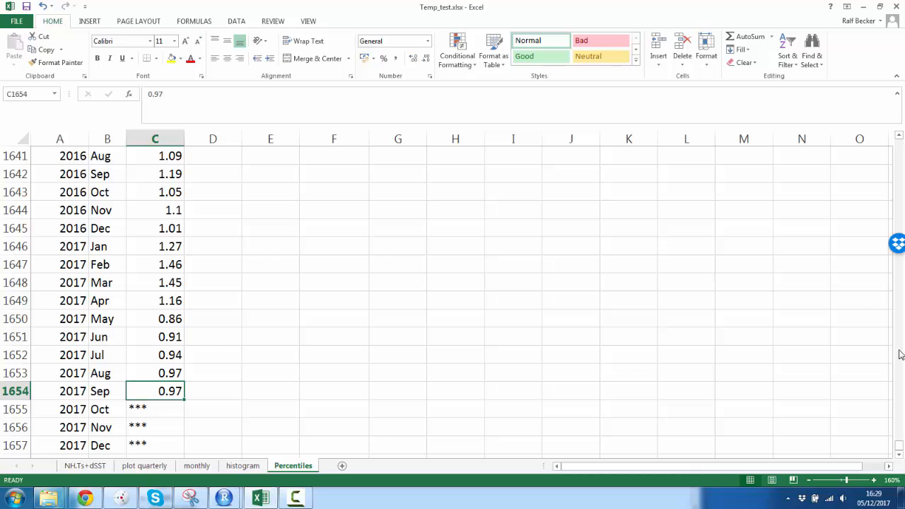
drag(899, 441, 899, 142)
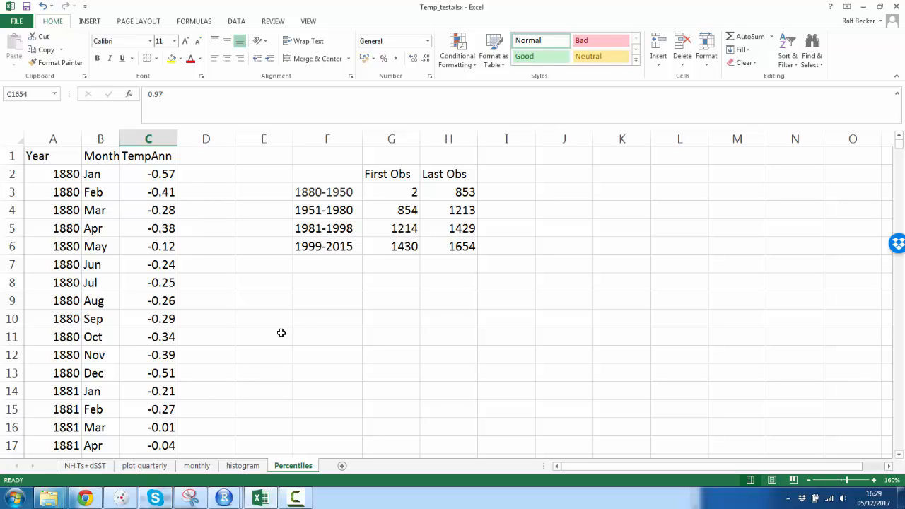
Step: Review the four period labels, 1880-1950 through 1999-2015, and the first observation number, 2
click(317, 198)
click(311, 212)
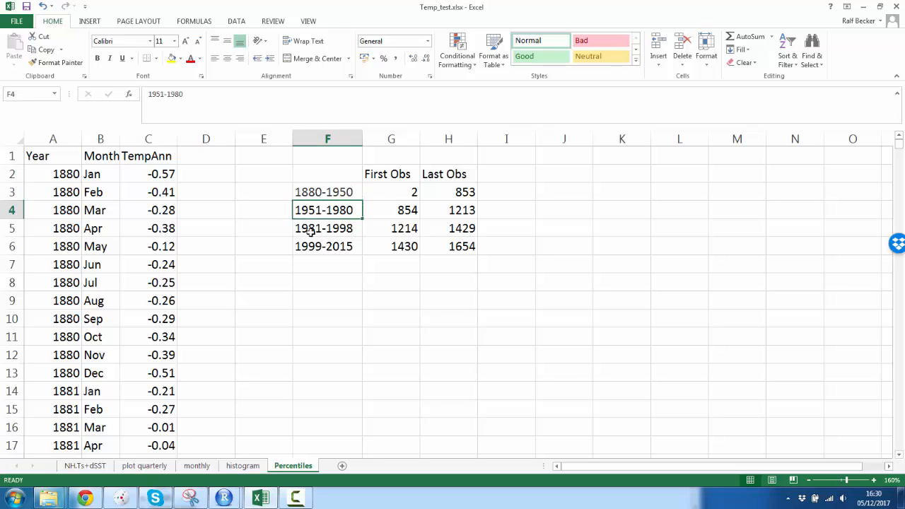
click(312, 230)
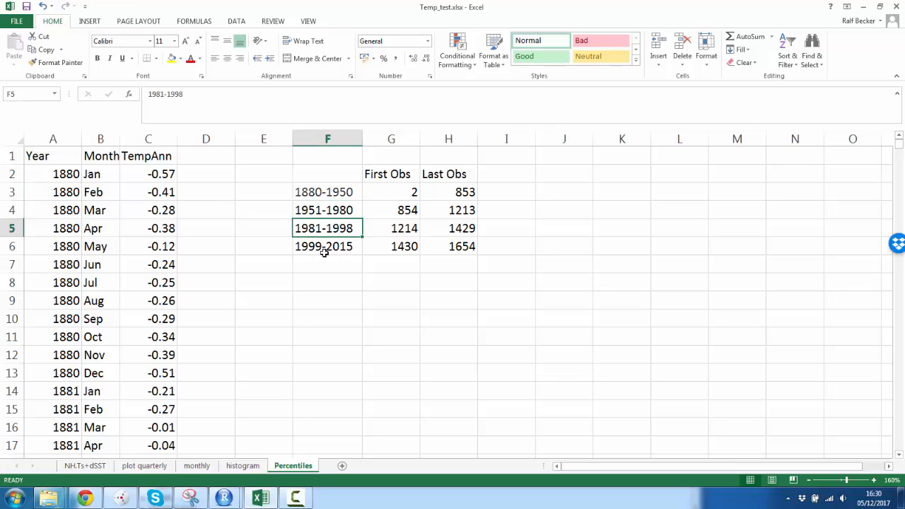
click(324, 247)
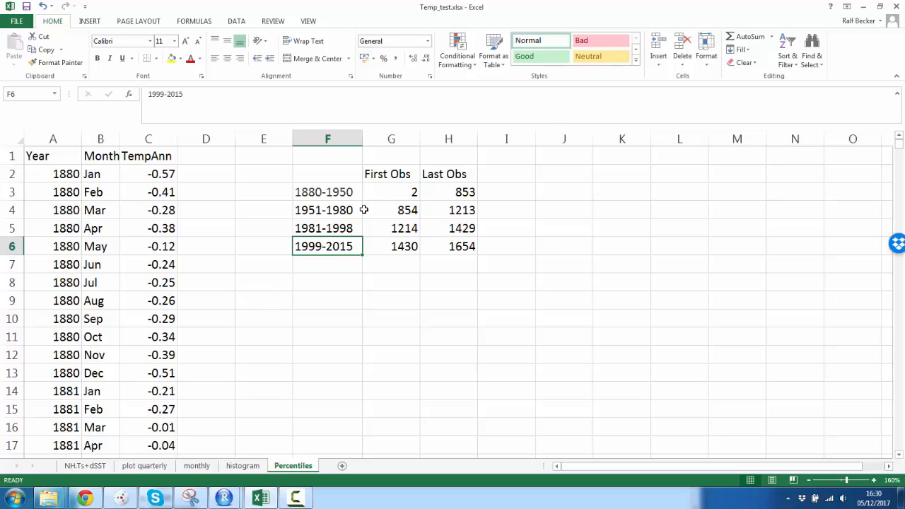
click(336, 193)
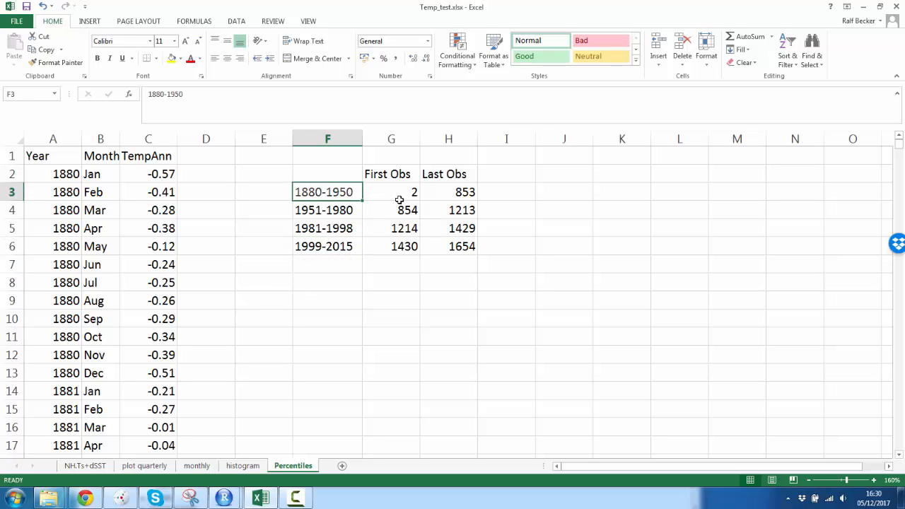
click(398, 192)
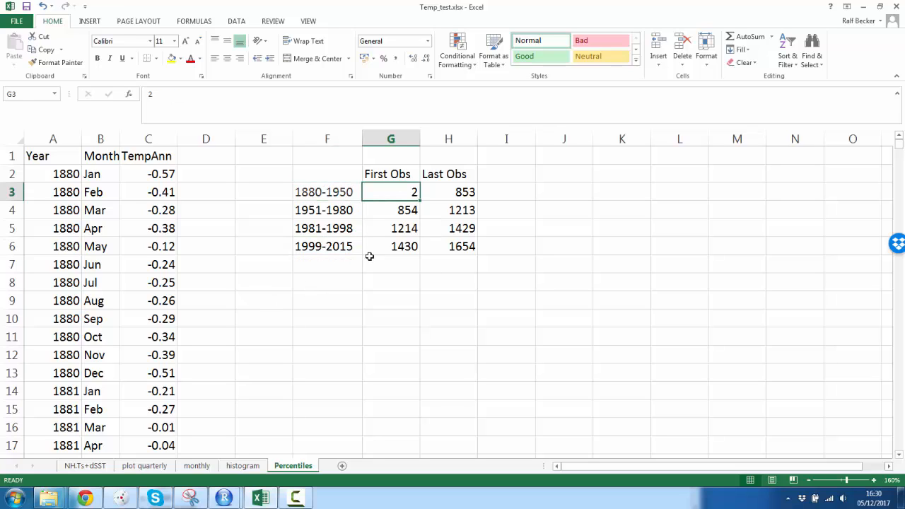
Step: Check row 2 and observation 1430, then start editing the 1999-2015 label
click(12, 174)
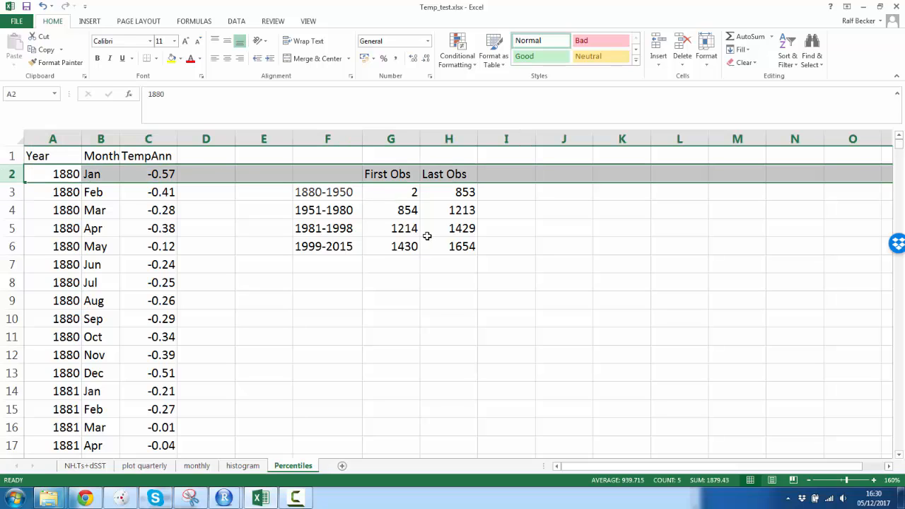
click(386, 246)
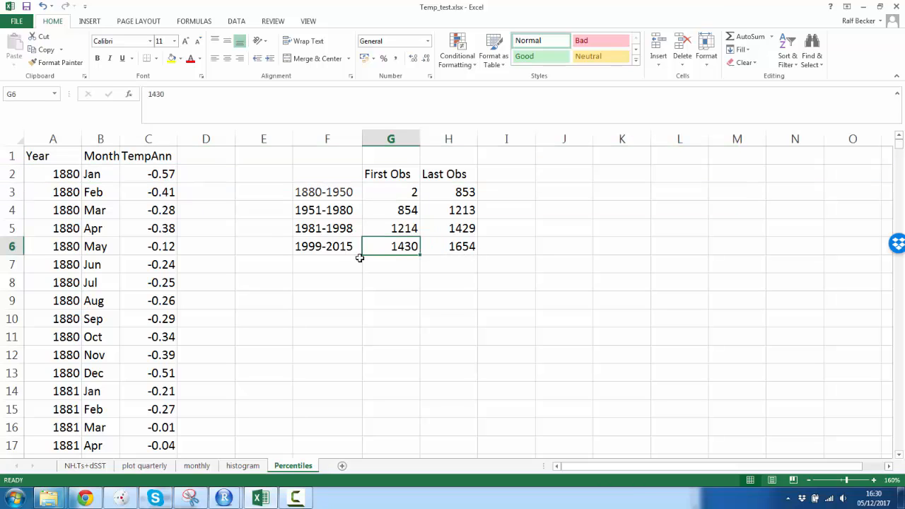
click(340, 248)
click(191, 96)
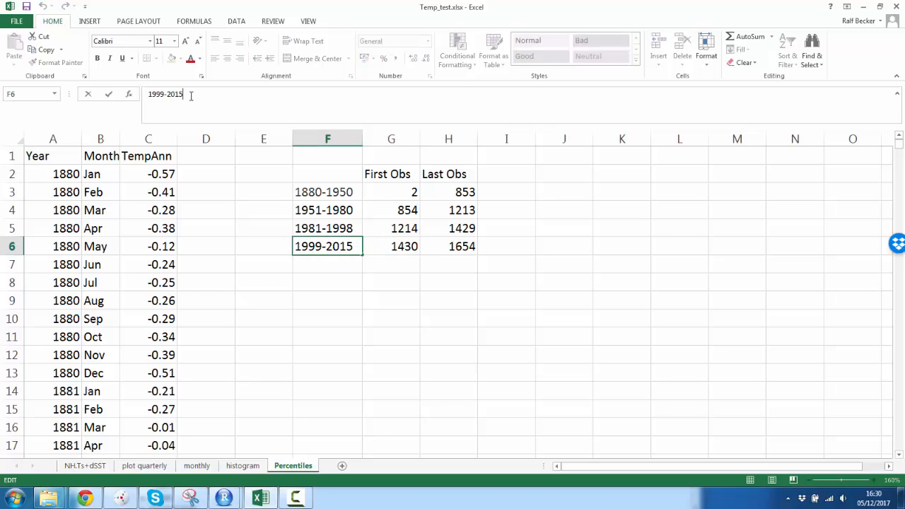
Step: Change the last period label from 1999-2015 to 1999-2017
key(BackSpace)
text(7)
key(Return)
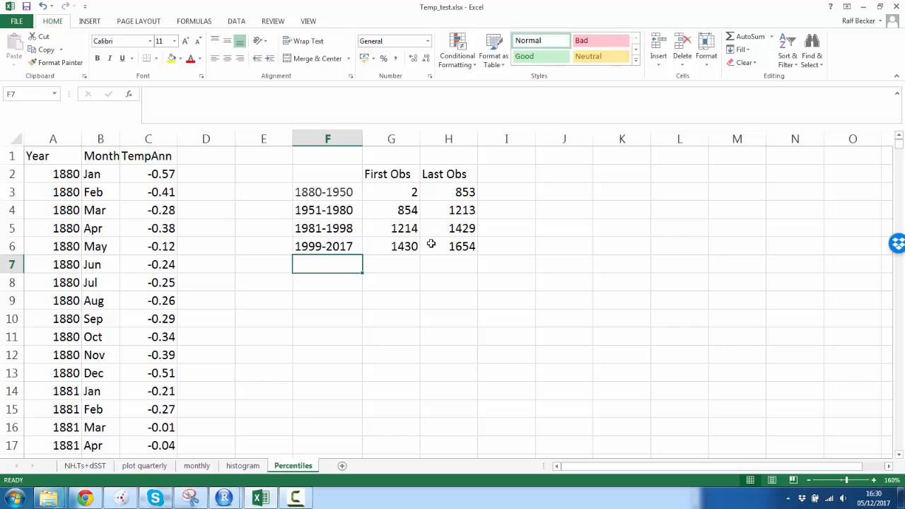
Step: Review each period and its first and last observation numbers, including 853, 1430 and 1654
click(460, 246)
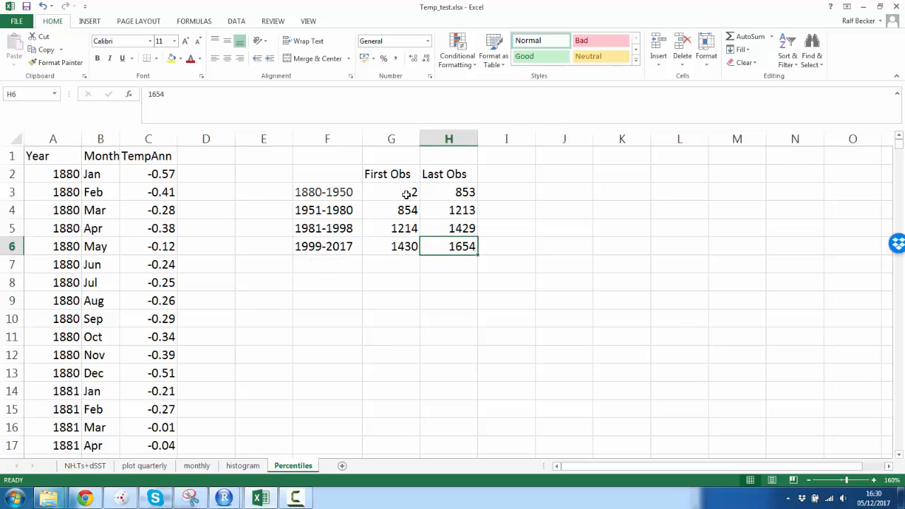
drag(408, 193, 445, 248)
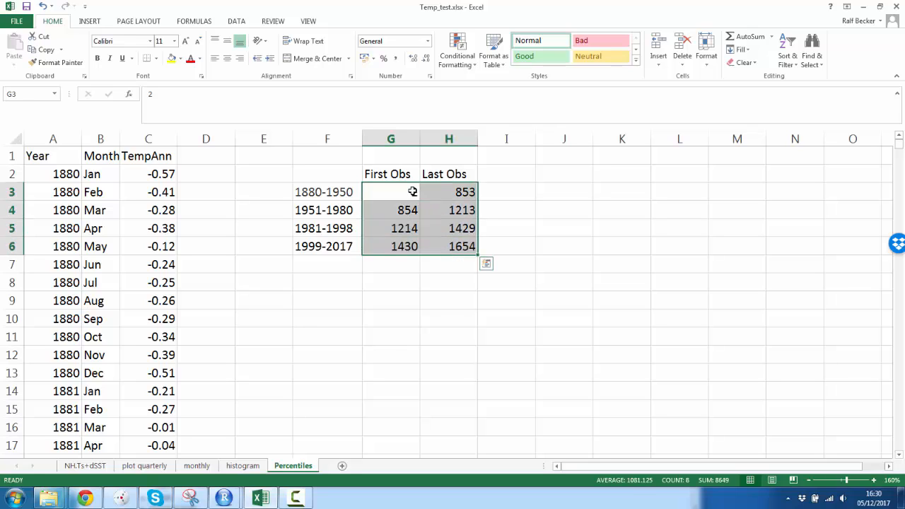
click(412, 191)
click(455, 192)
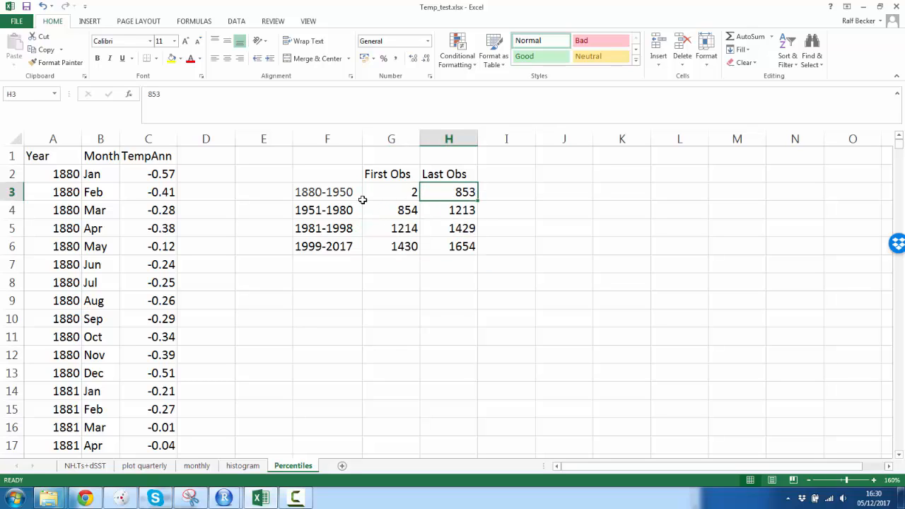
click(340, 193)
click(339, 210)
click(340, 228)
click(337, 247)
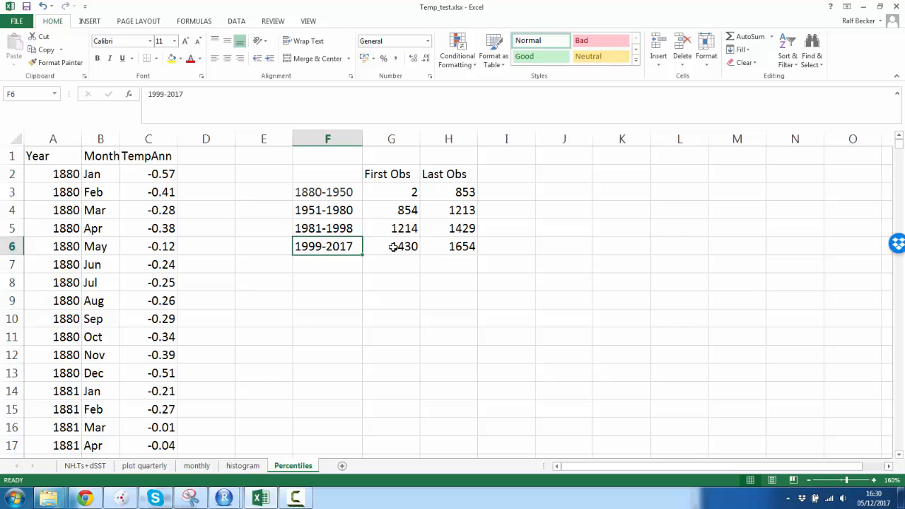
click(394, 247)
click(438, 245)
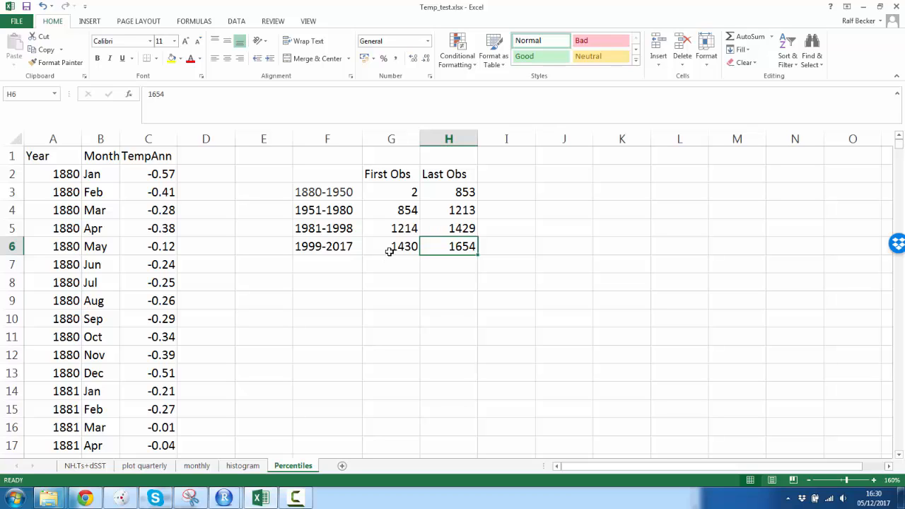
Step: Give the 1951-1980 period label cell F4 a green fill
click(311, 210)
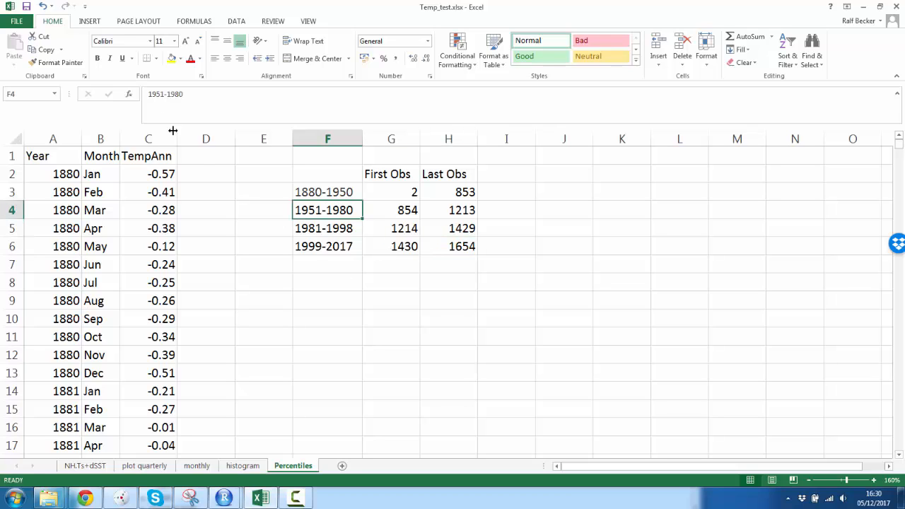
click(180, 59)
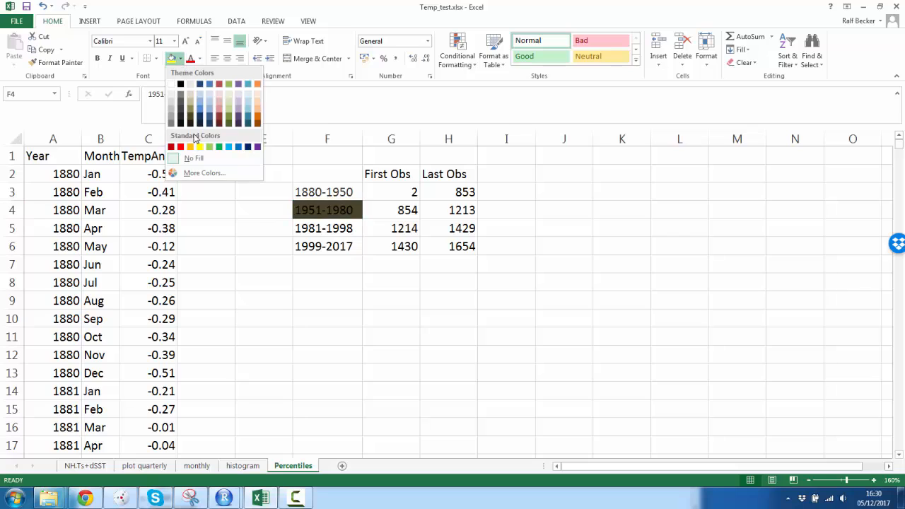
click(219, 147)
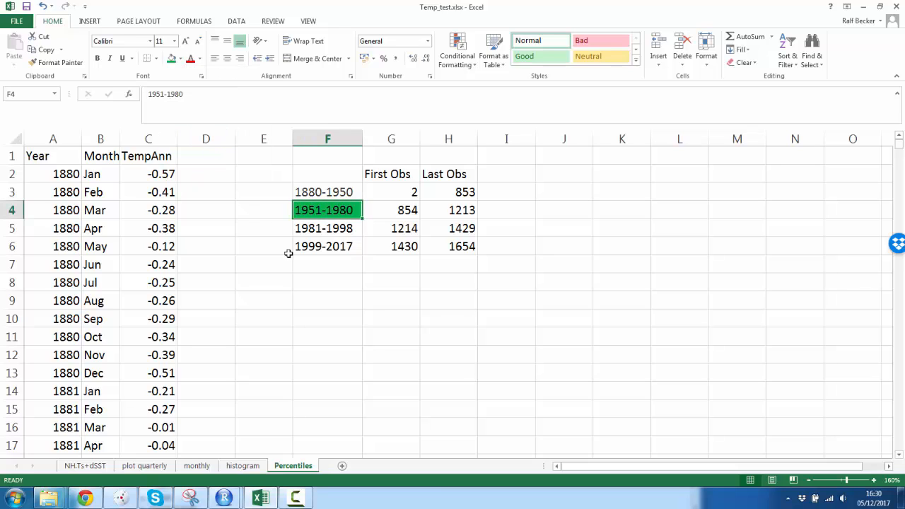
click(318, 300)
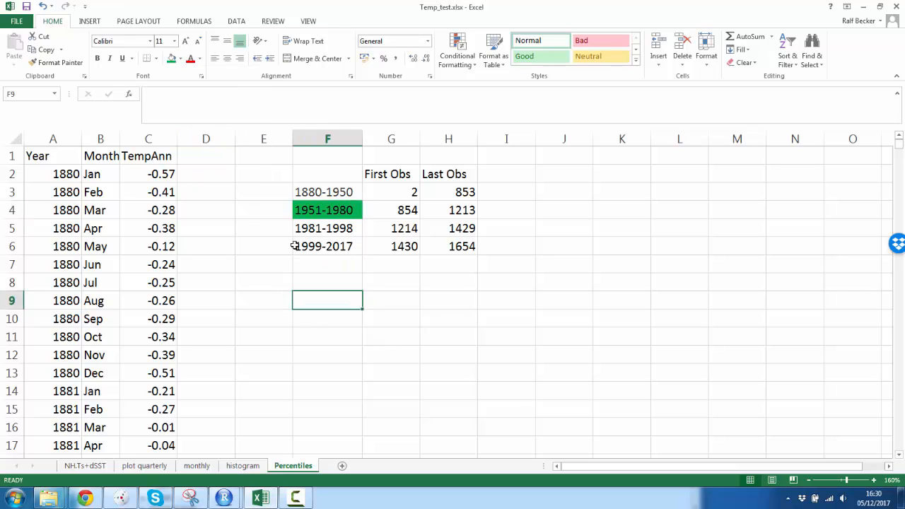
Step: Copy the green 1951-1980 label into F9
click(323, 209)
key(ctrl+c)
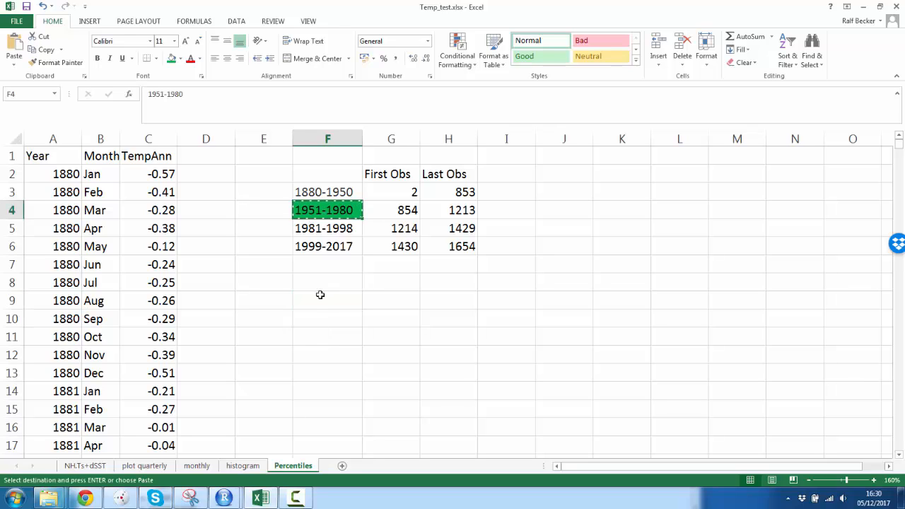
click(319, 294)
key(ctrl+v)
Step: Enter the labels 33th and 67th below the copied 1951-1980 label
click(321, 328)
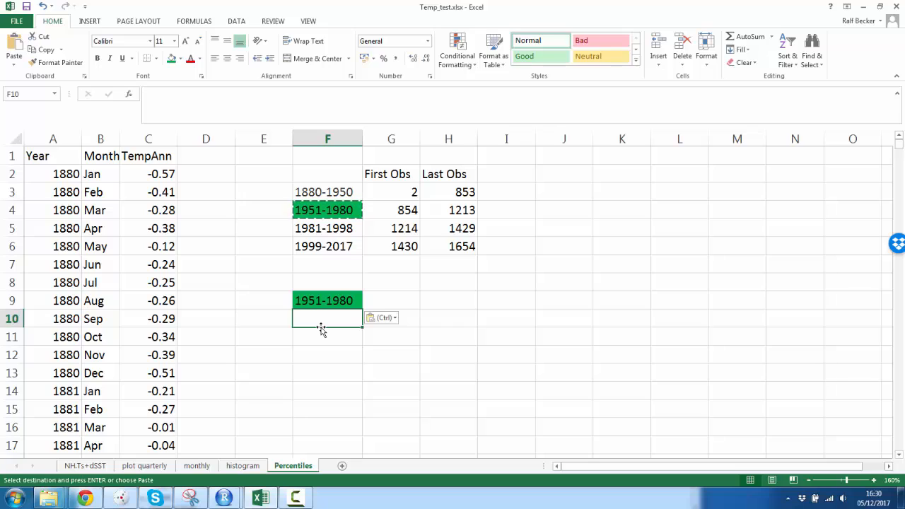
text(33th)
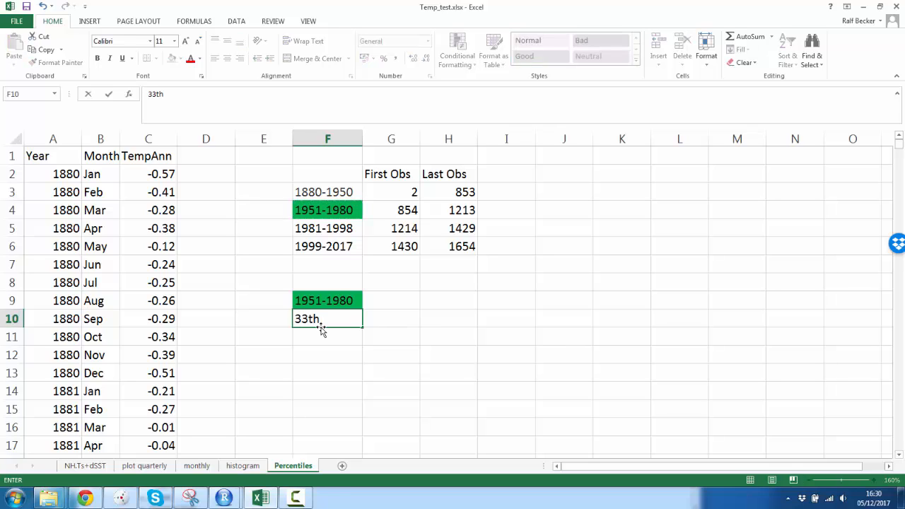
key(Return)
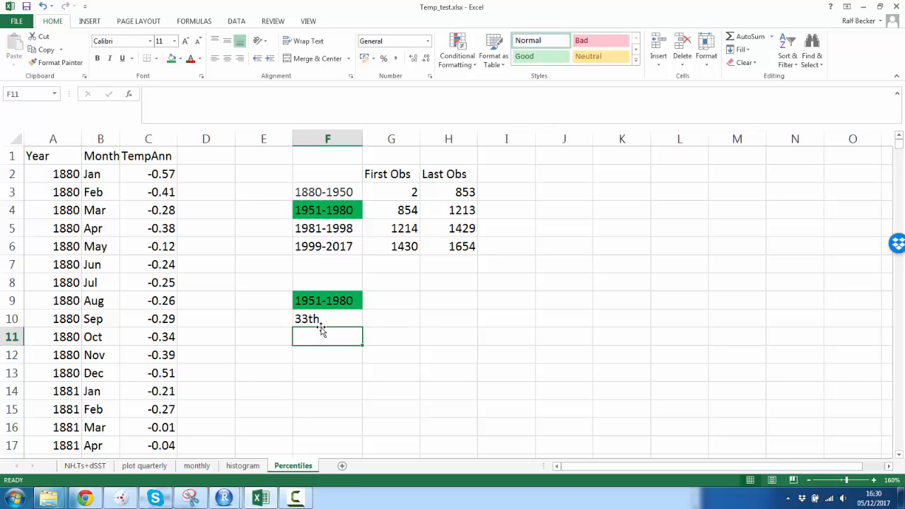
text(67th)
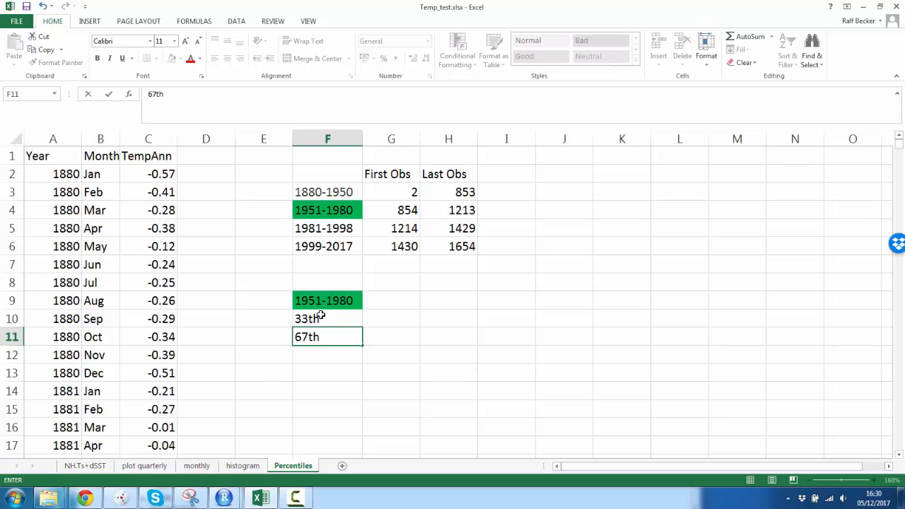
click(319, 314)
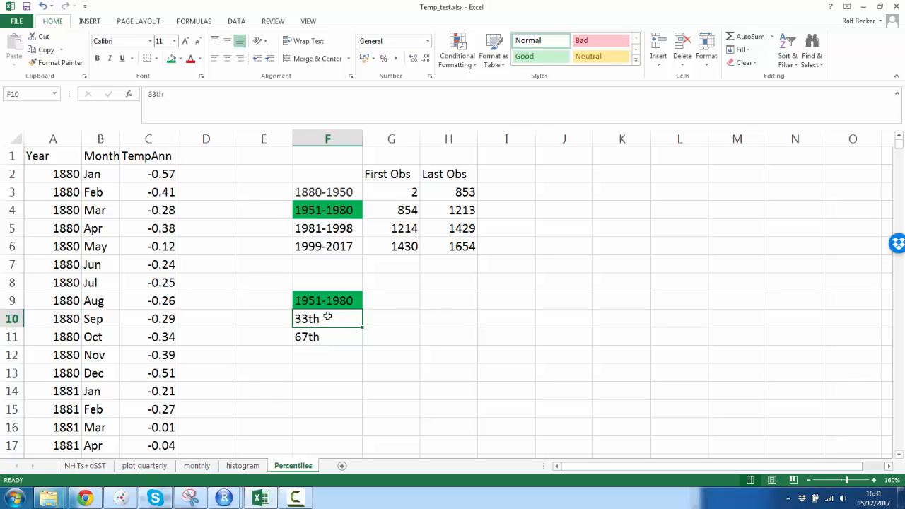
Step: Fill the 33th cell blue and the 67th cell red
click(180, 59)
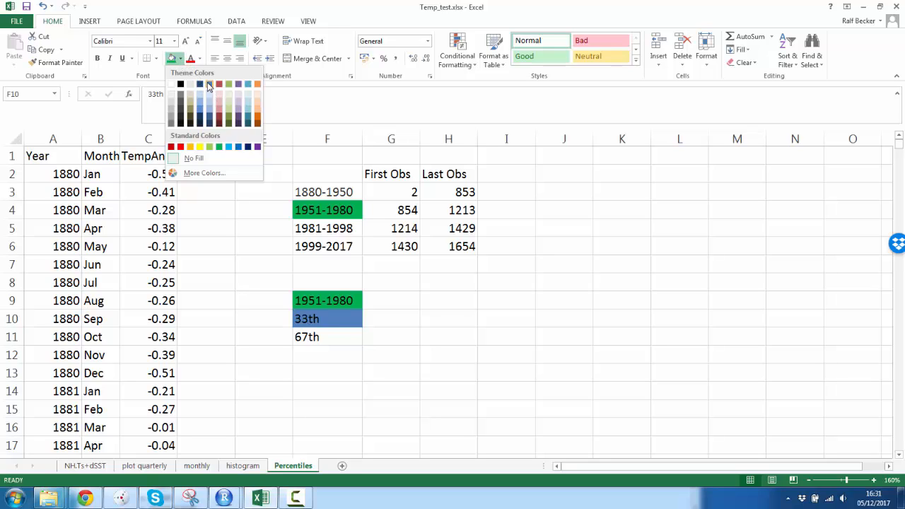
click(209, 86)
click(322, 337)
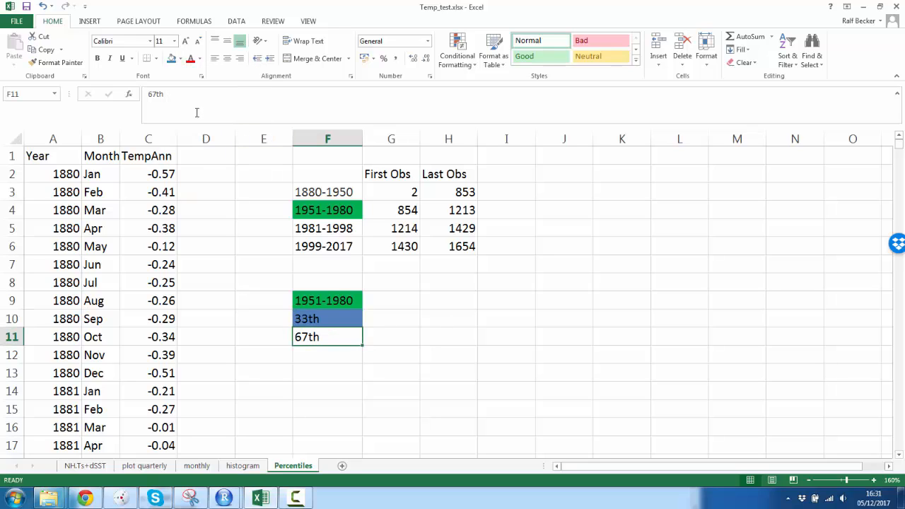
click(181, 59)
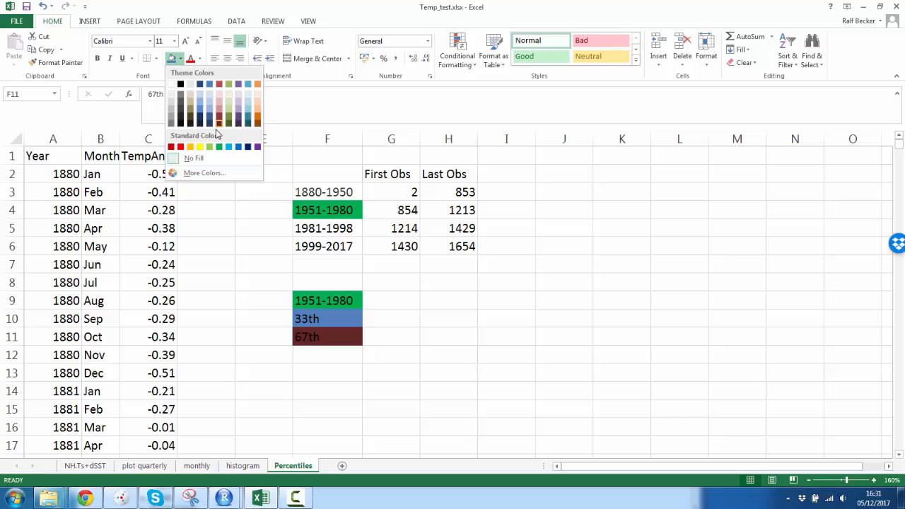
click(181, 149)
click(391, 337)
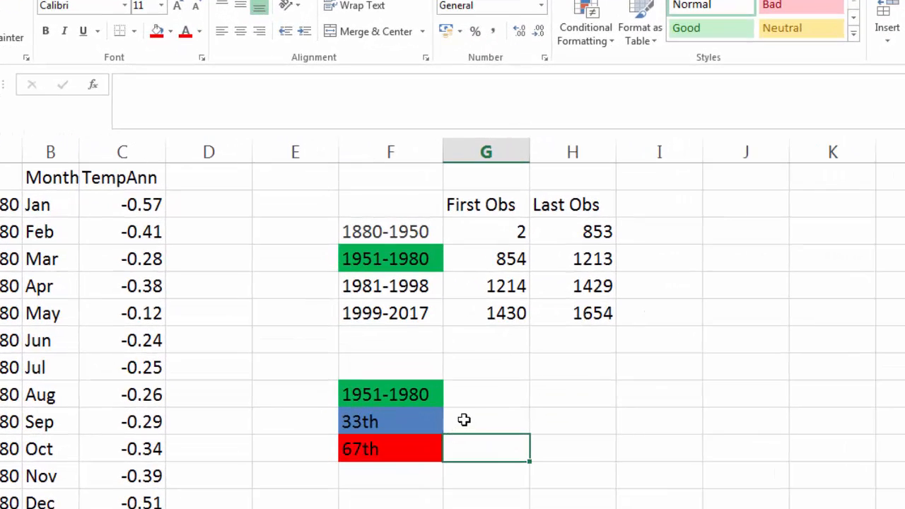
Step: Enter =PERCENTILE.EXC(C854:C1213,0.33) beside the 33th label, giving -0.0887
click(385, 318)
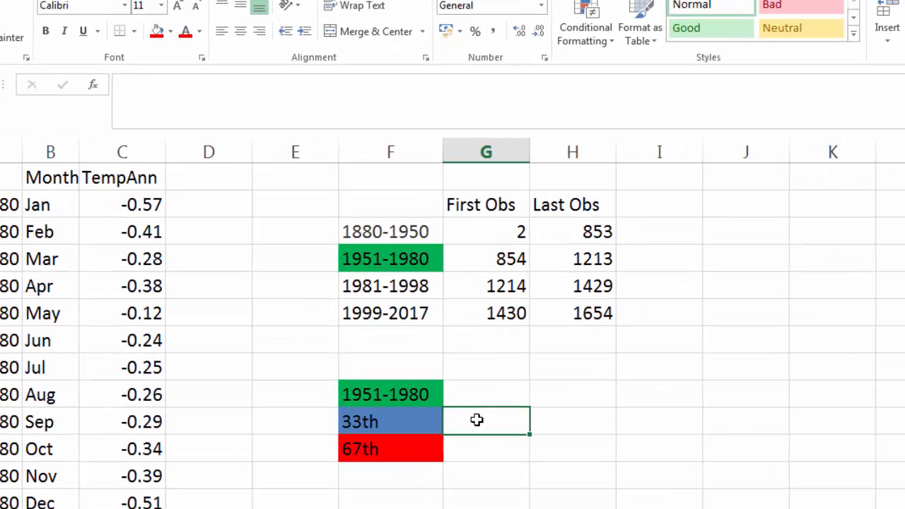
text(=)
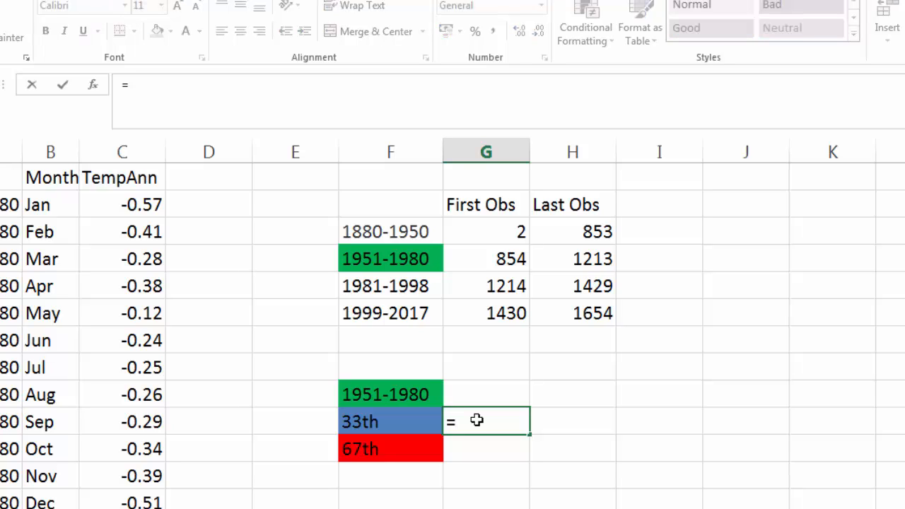
text(perce)
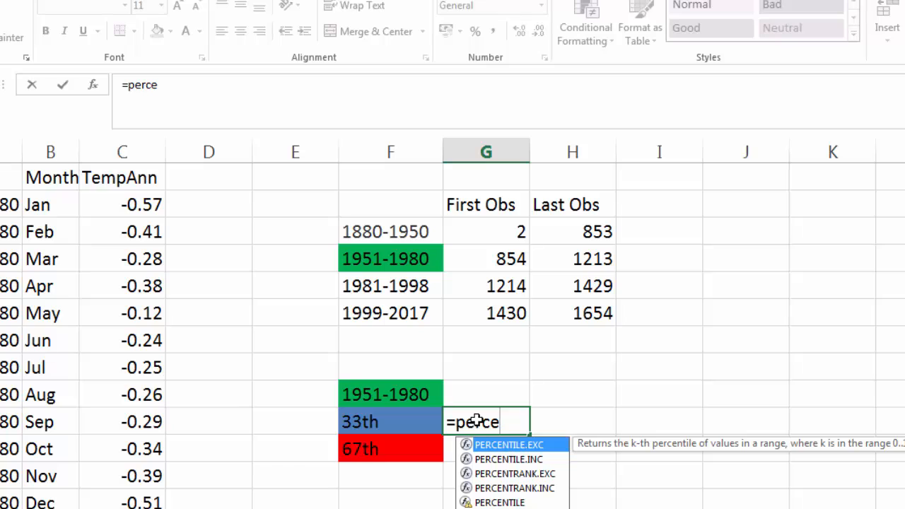
double_click(522, 445)
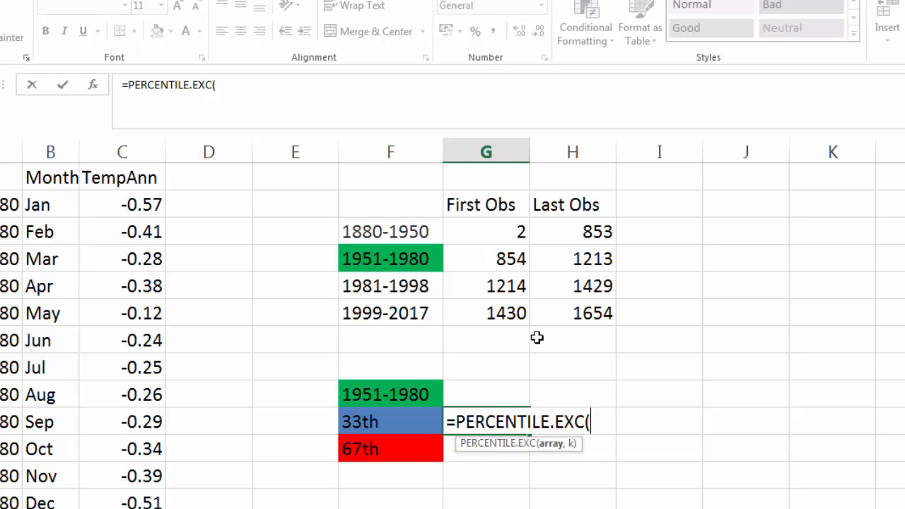
text(C)
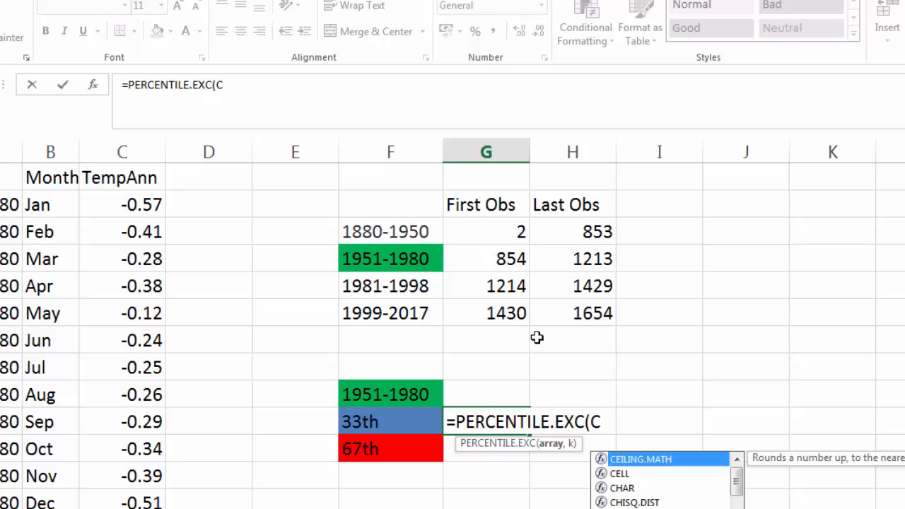
text(8)
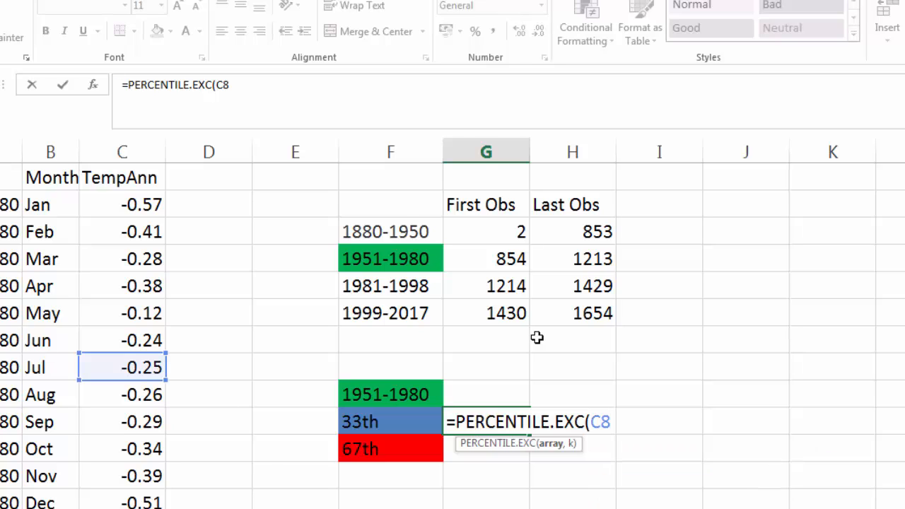
text(54:)
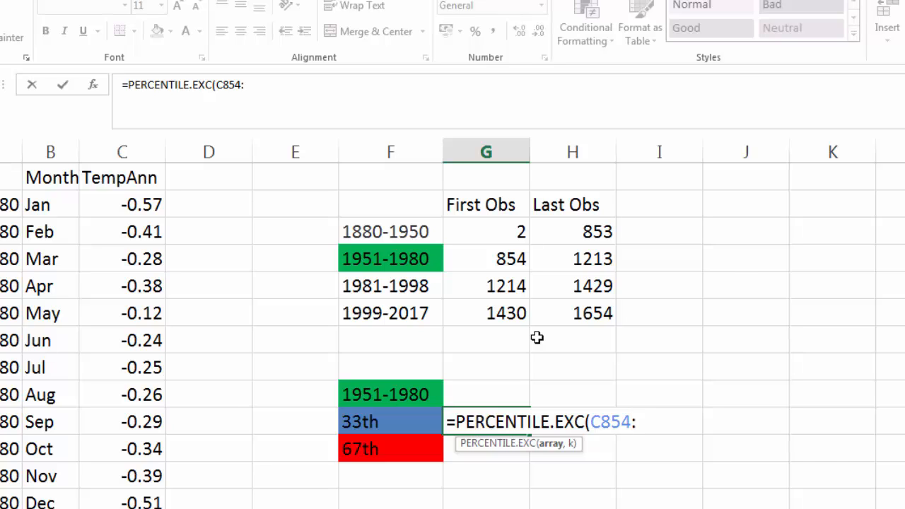
text(C1213)
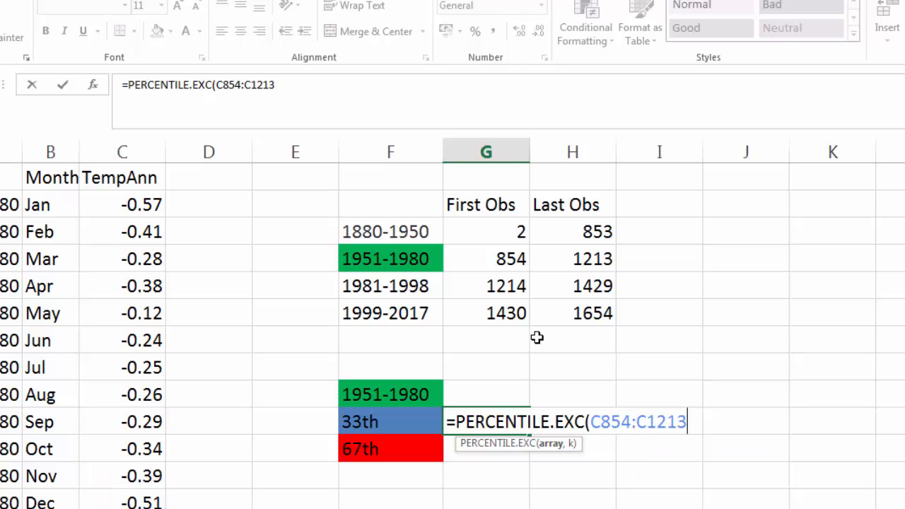
text(,0.33)
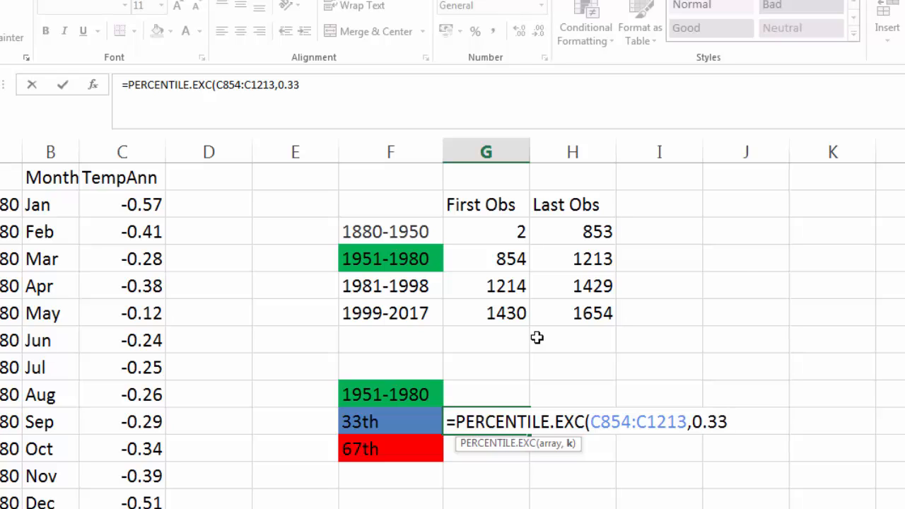
text())
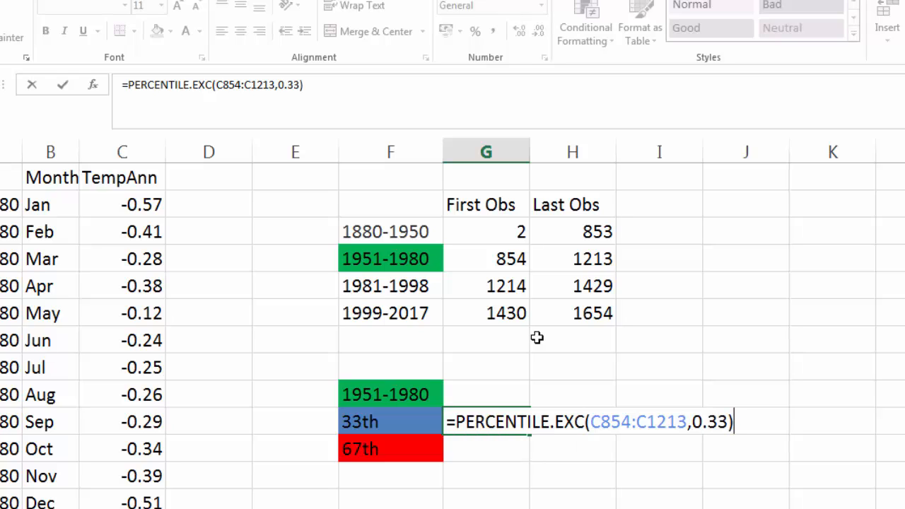
key(Return)
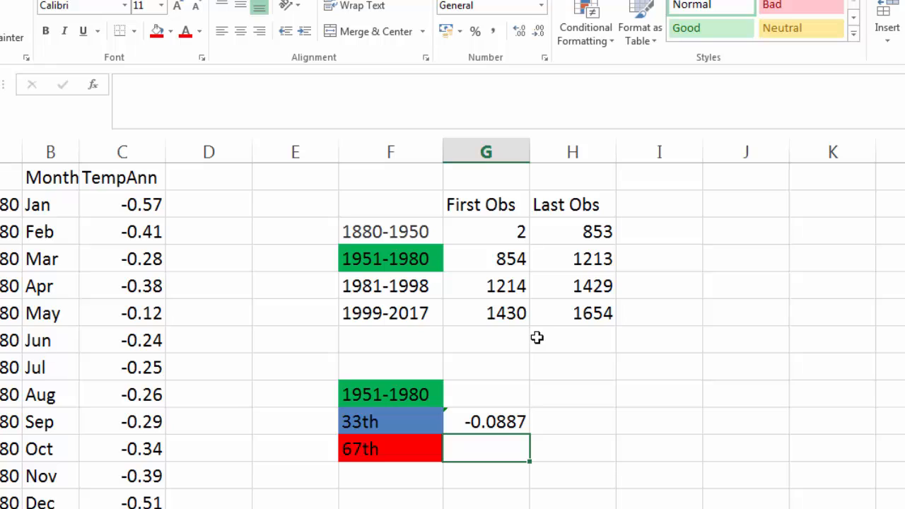
click(495, 419)
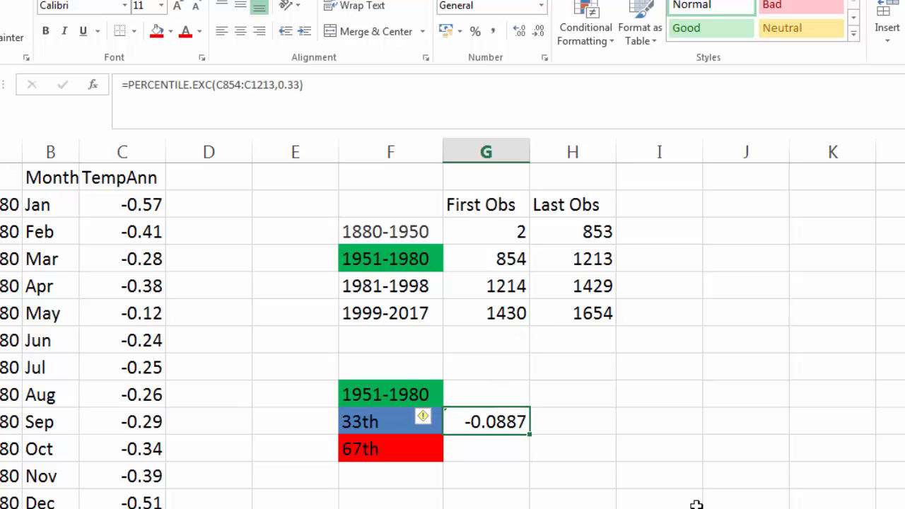
click(526, 460)
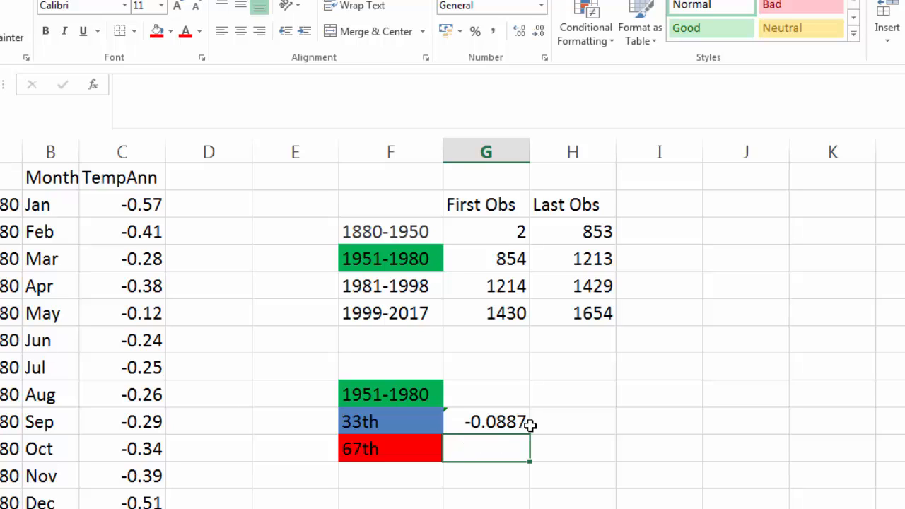
Step: Copy the 33rd percentile formula down into the cell beside 67th
click(133, 177)
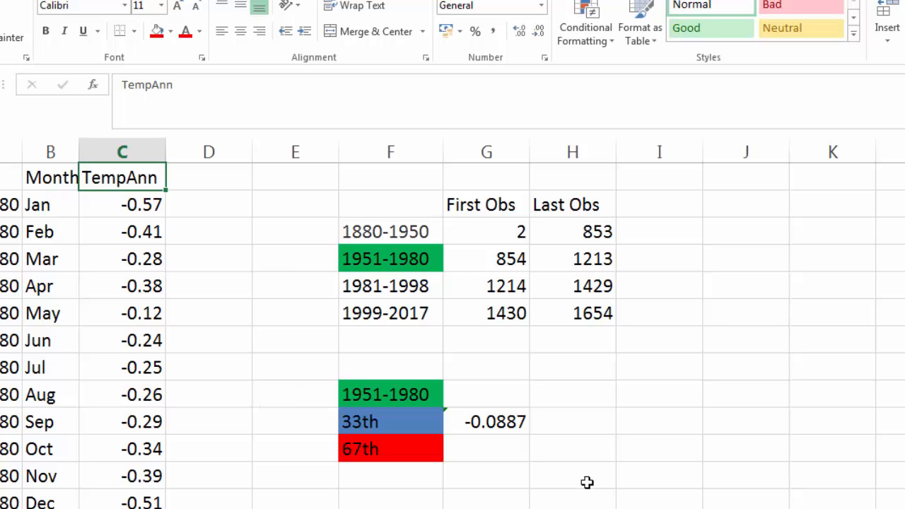
click(485, 446)
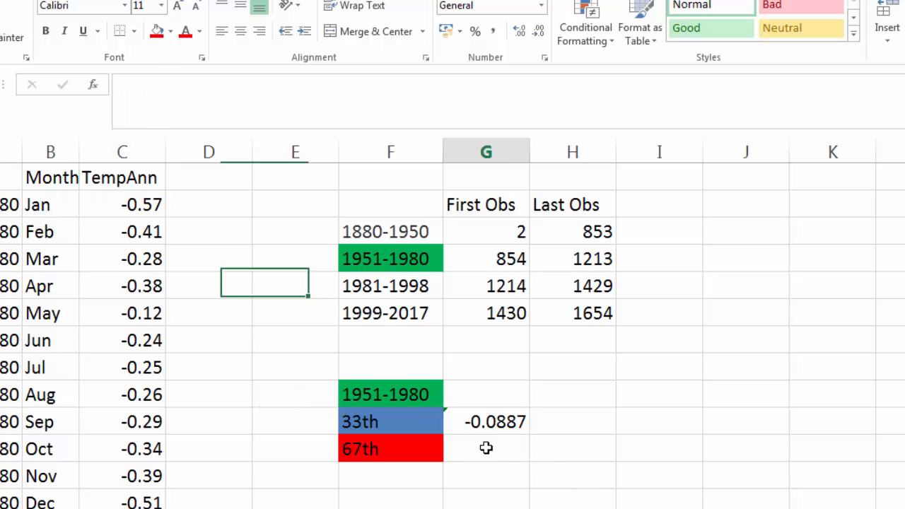
click(493, 421)
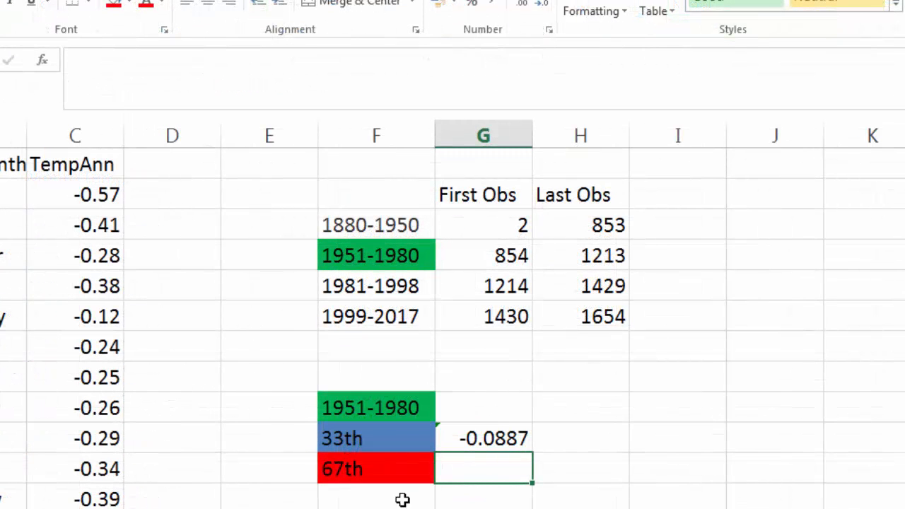
click(517, 436)
drag(533, 451, 536, 488)
click(490, 469)
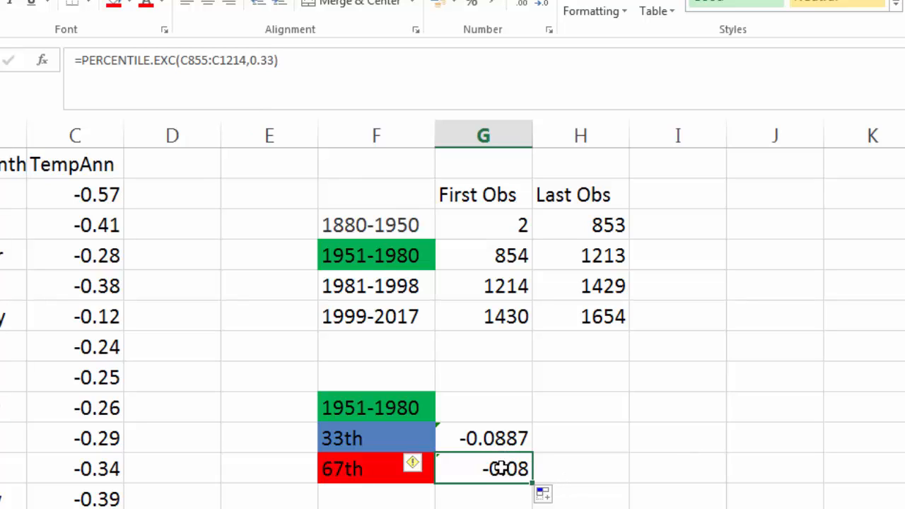
Step: Edit the copied formula to use C854:C1213 and 0.67, giving 0.08
click(206, 62)
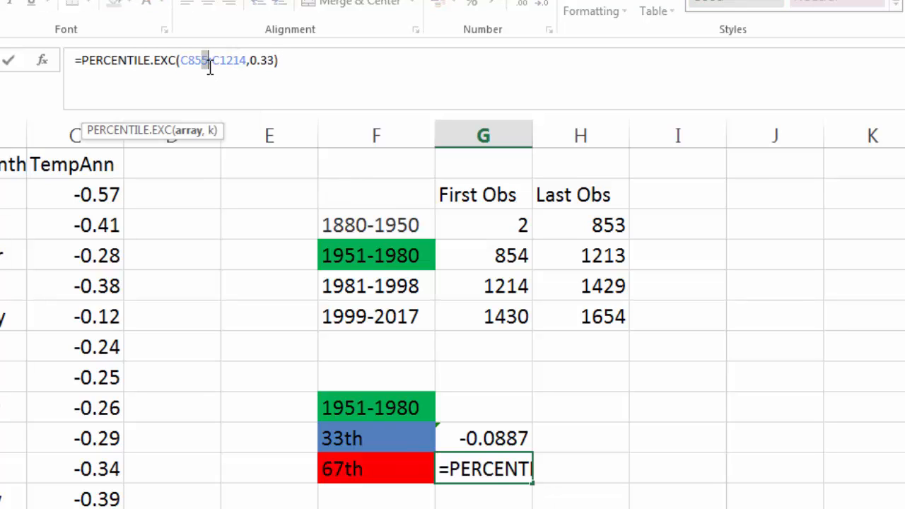
text(4)
drag(251, 64, 245, 65)
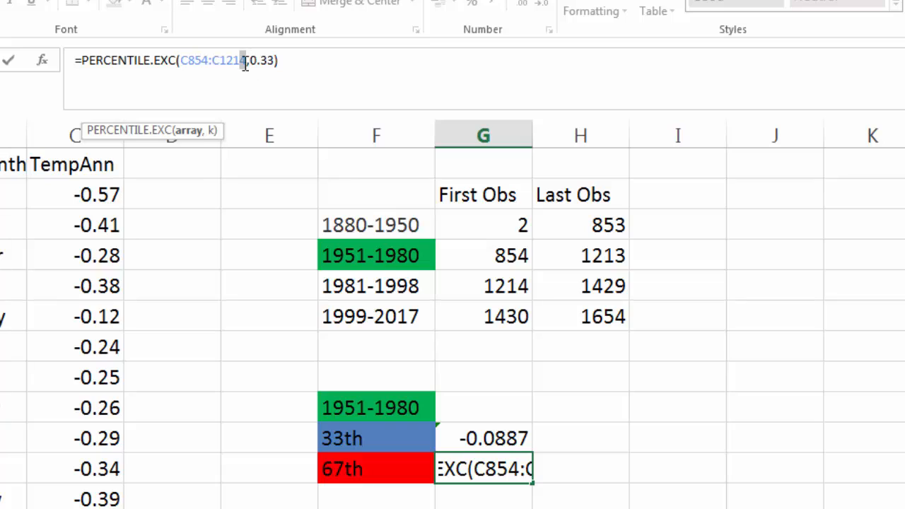
text(3)
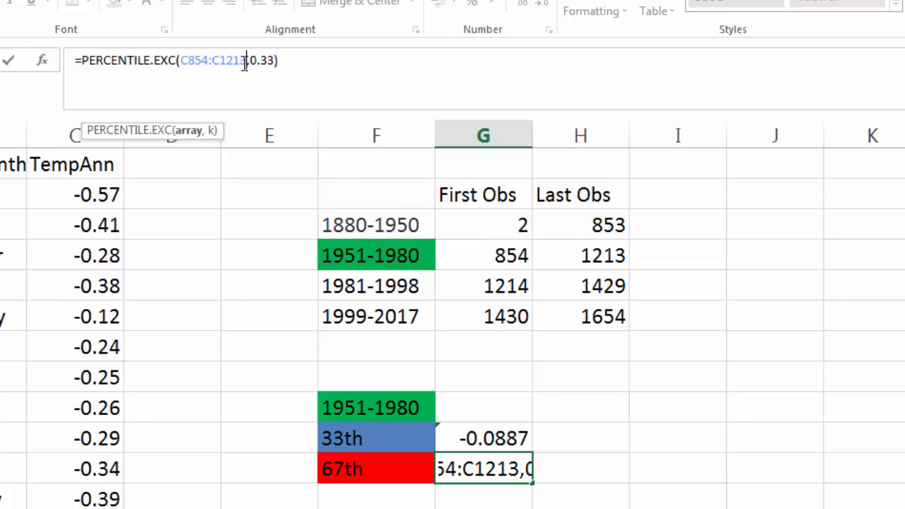
drag(259, 62, 269, 63)
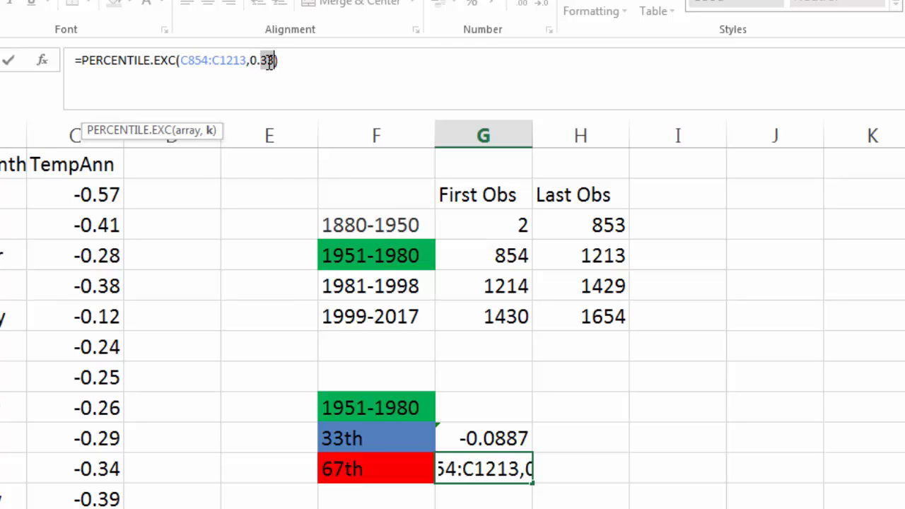
text(67)
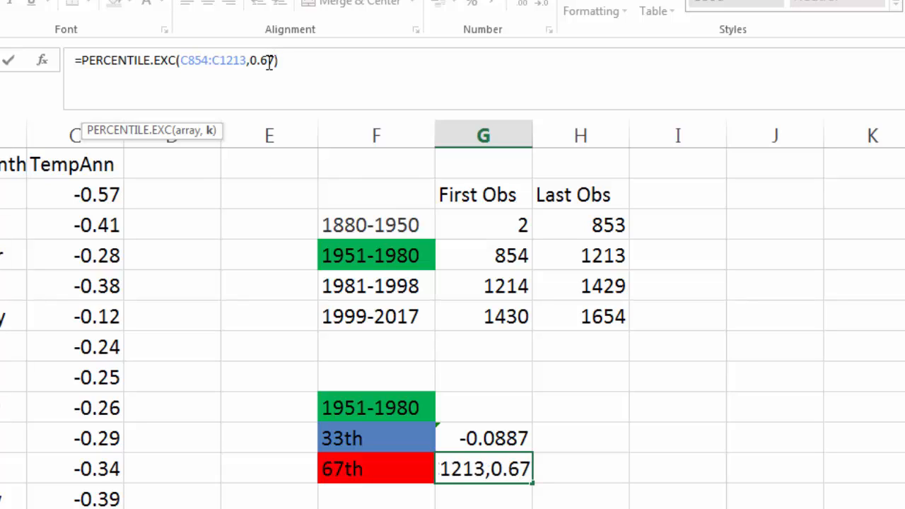
key(Return)
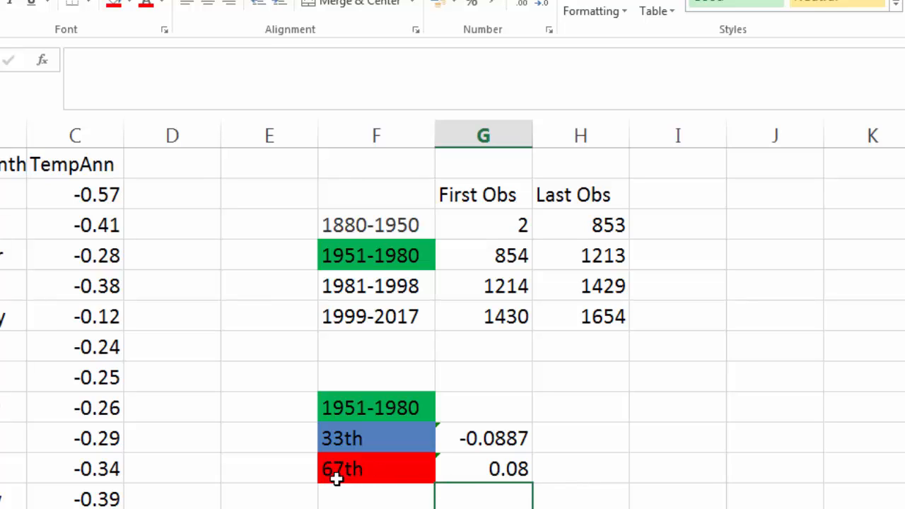
click(507, 469)
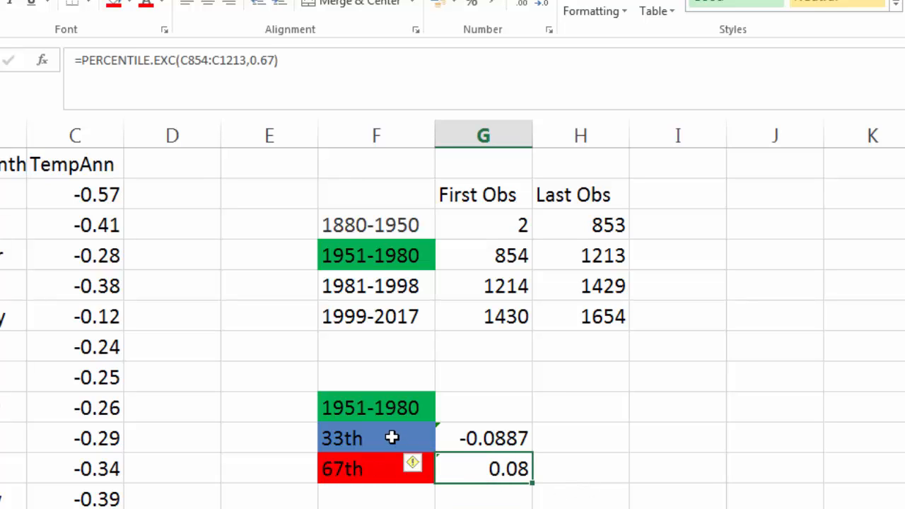
click(503, 434)
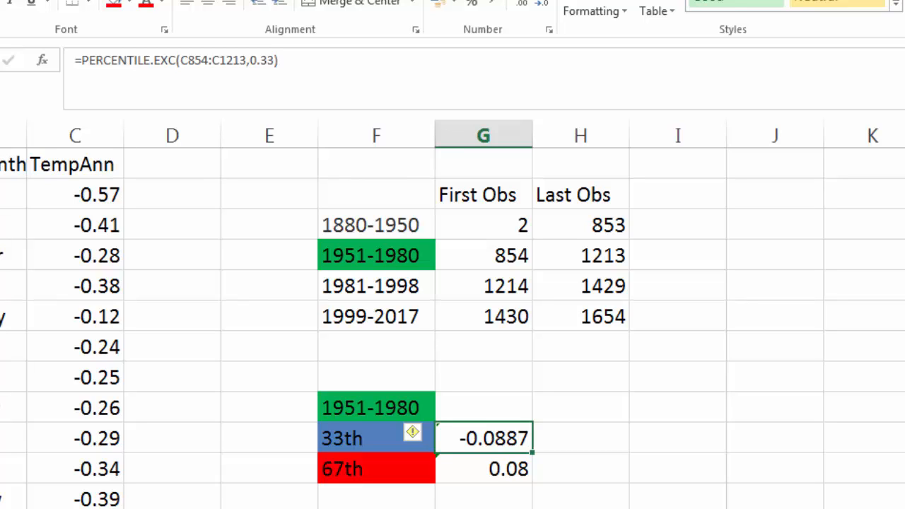
click(573, 499)
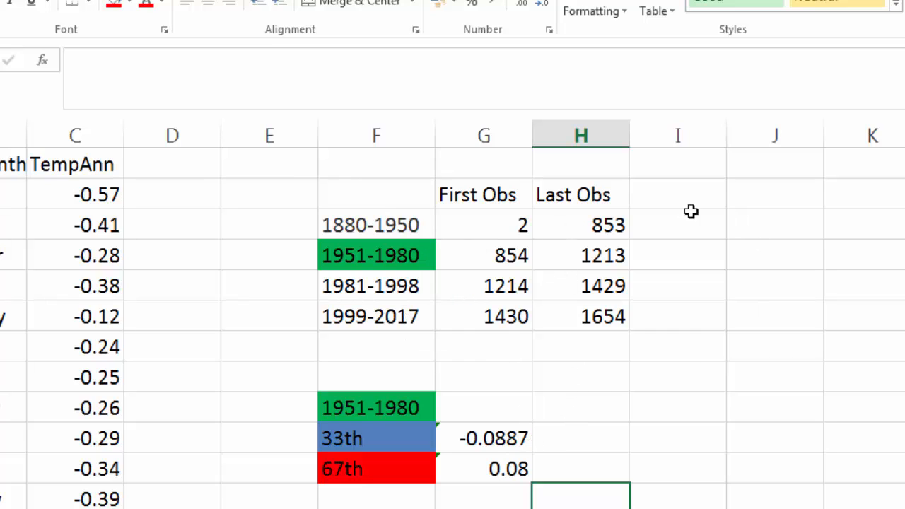
Step: Add the heading Freq in cell I2
click(685, 169)
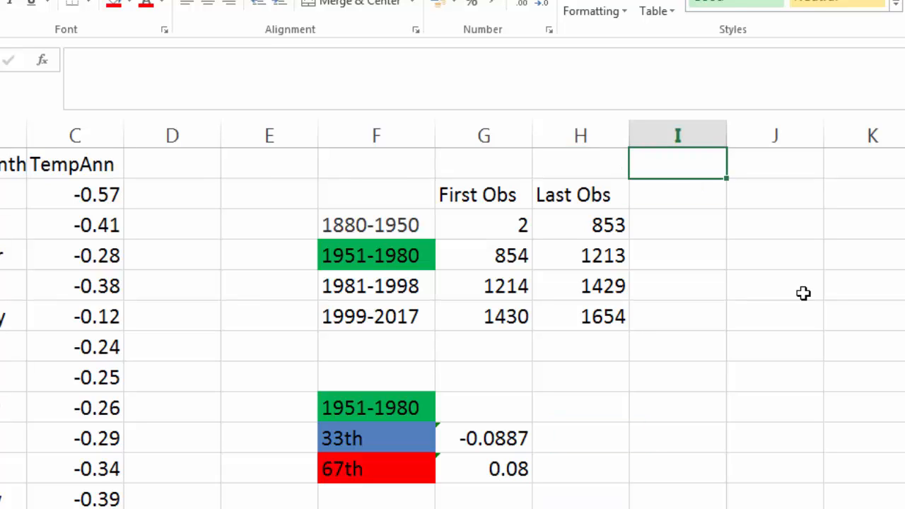
text(Fre)
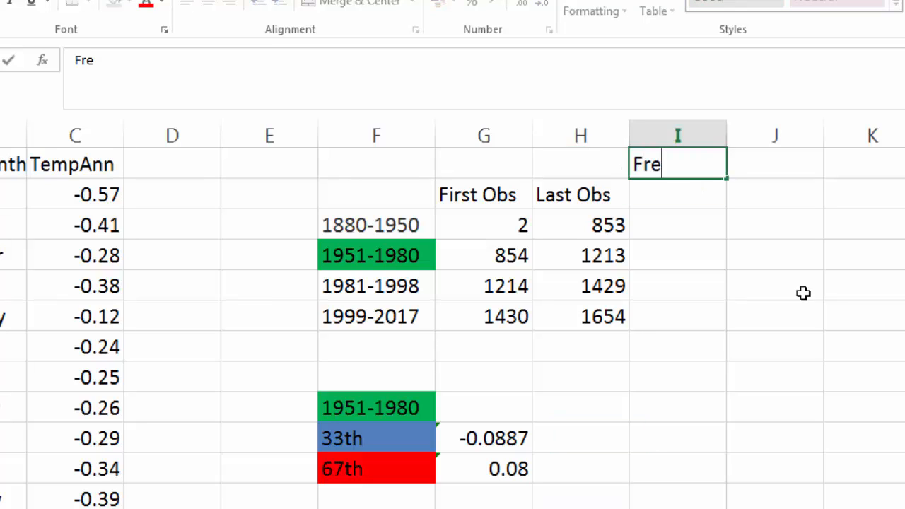
text(q)
key(Return)
key(Return)
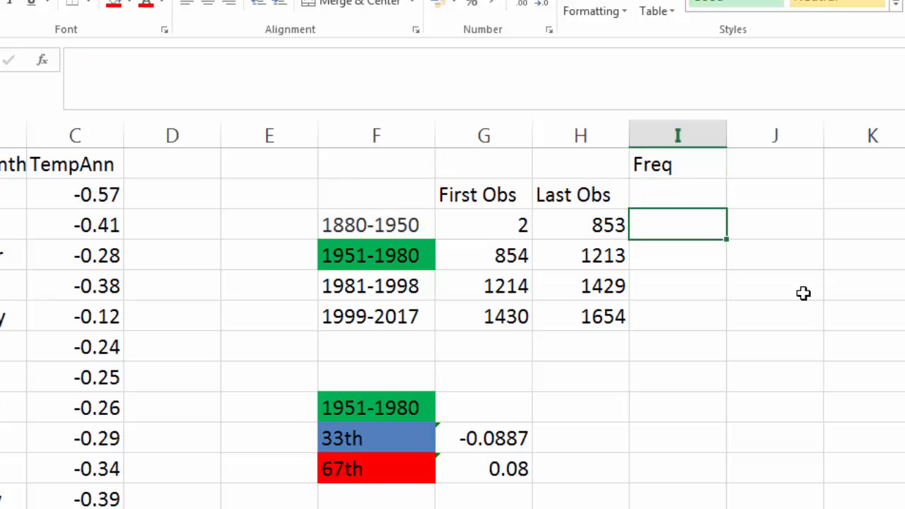
text(..)
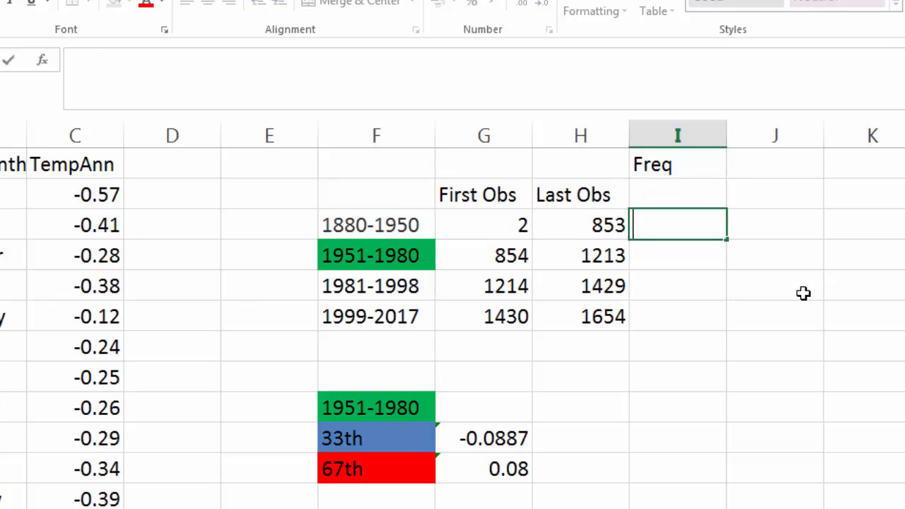
Step: Enter cold and hot column headers beneath Freq
click(669, 197)
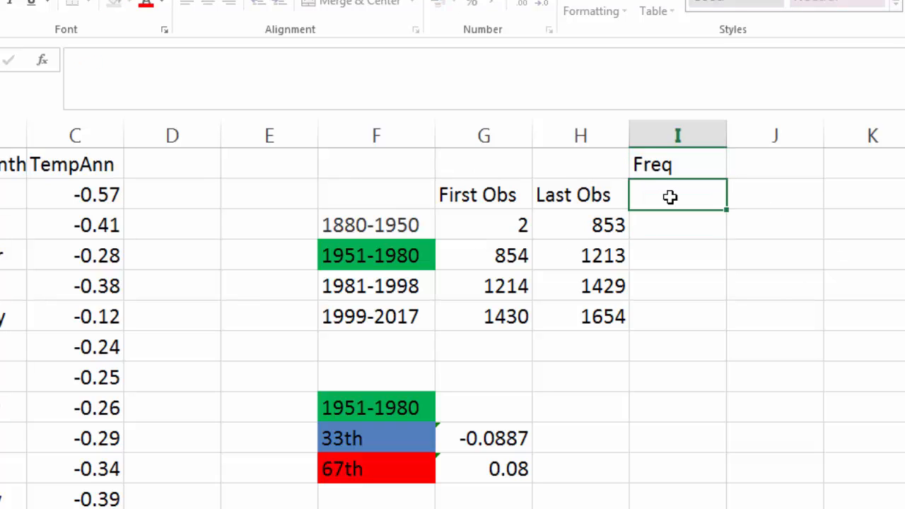
text(cold)
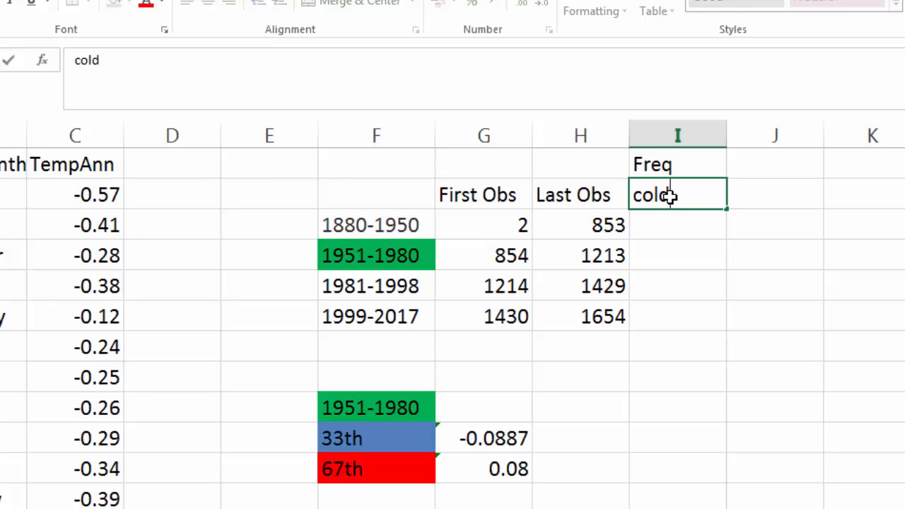
key(Tab)
text(hot)
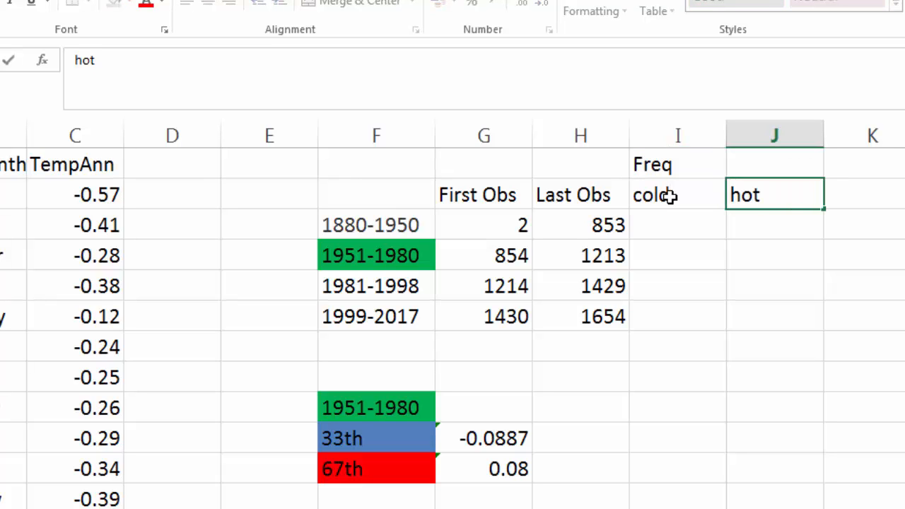
key(Tab)
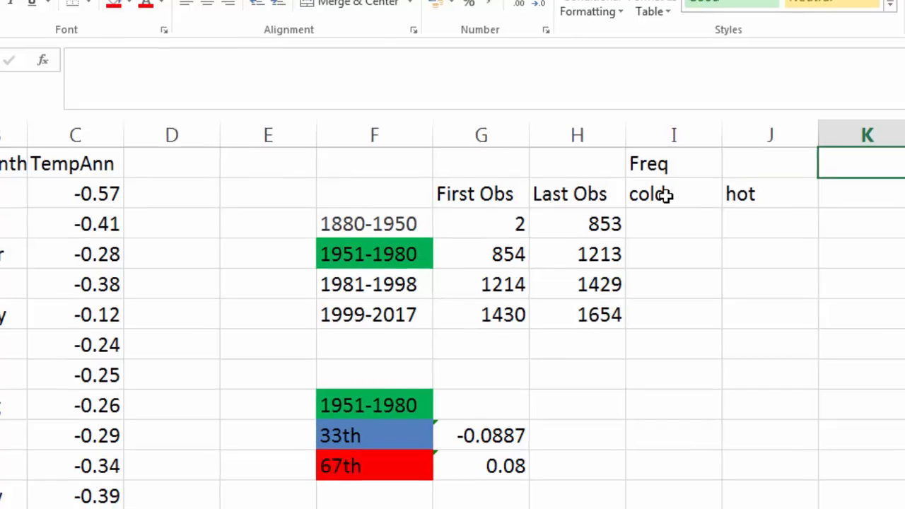
Step: Add a Percentage heading with cold and hot columns, then begin the 1880-1950 cold formula
key(Up)
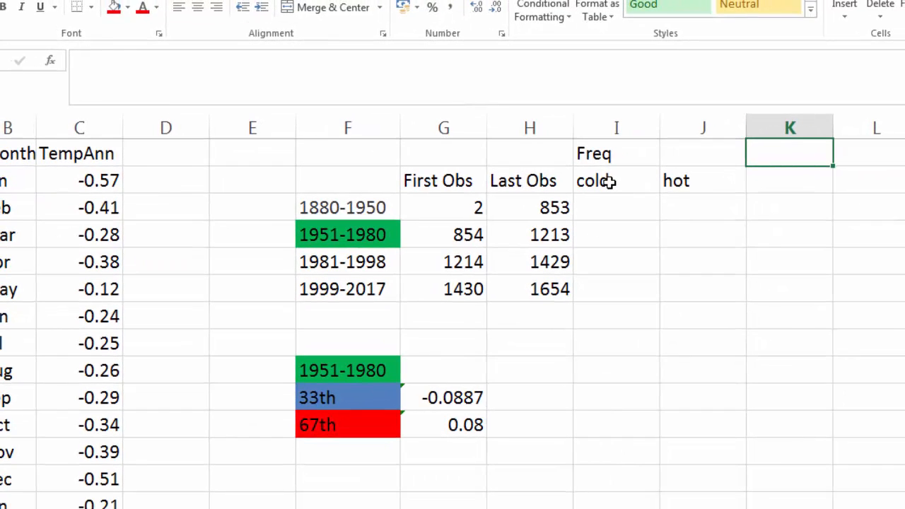
text(Per)
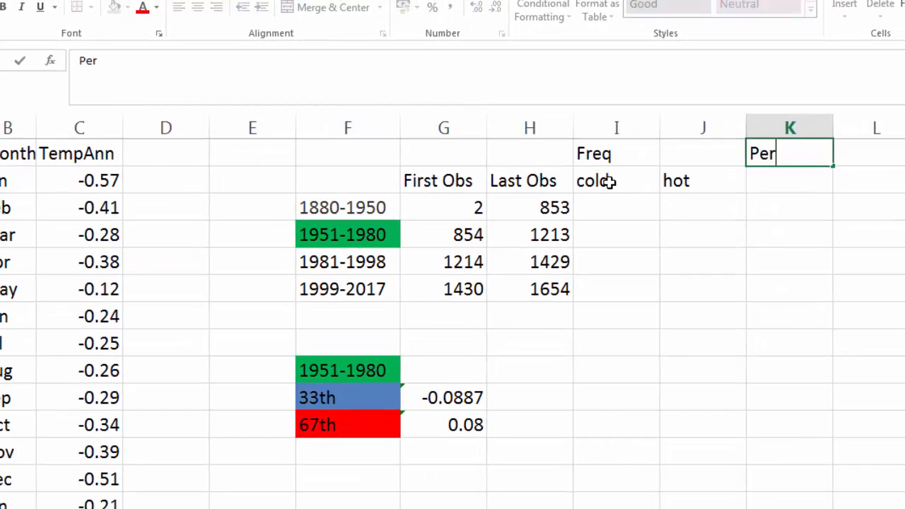
text(centage)
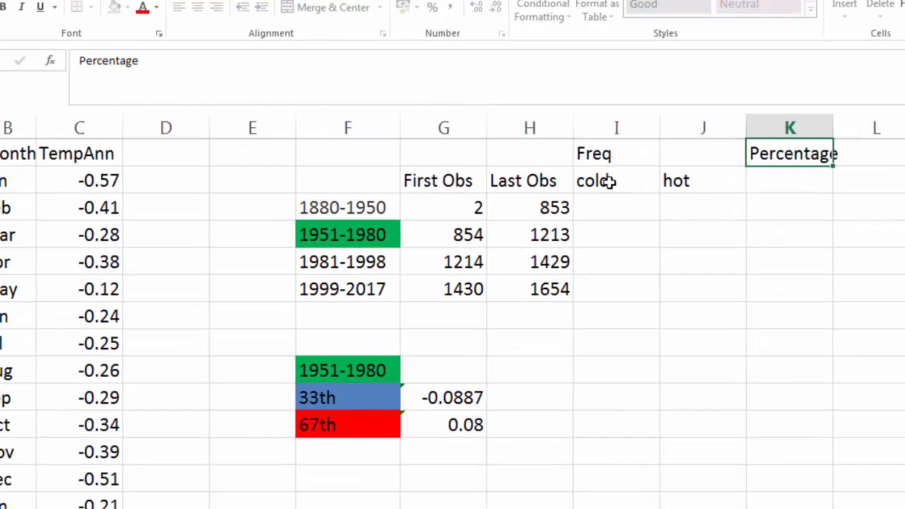
key(Return)
text(cold)
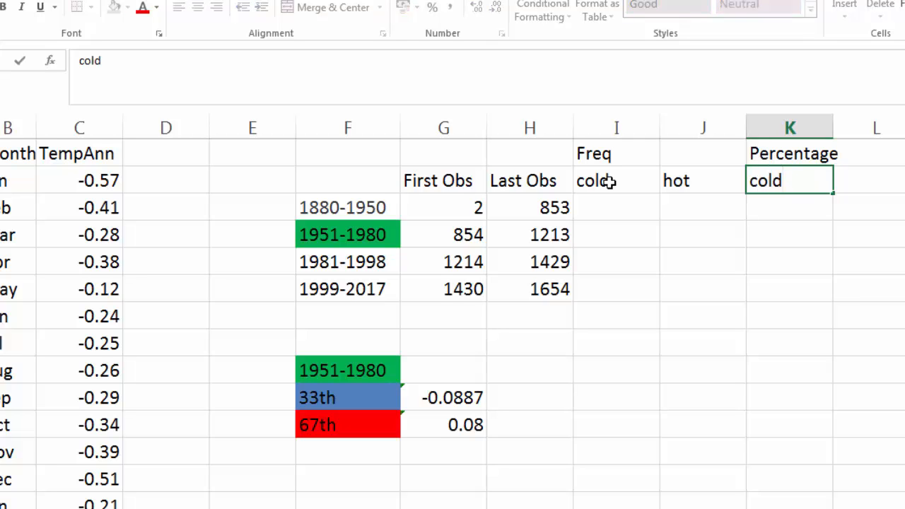
key(Tab)
text(hot)
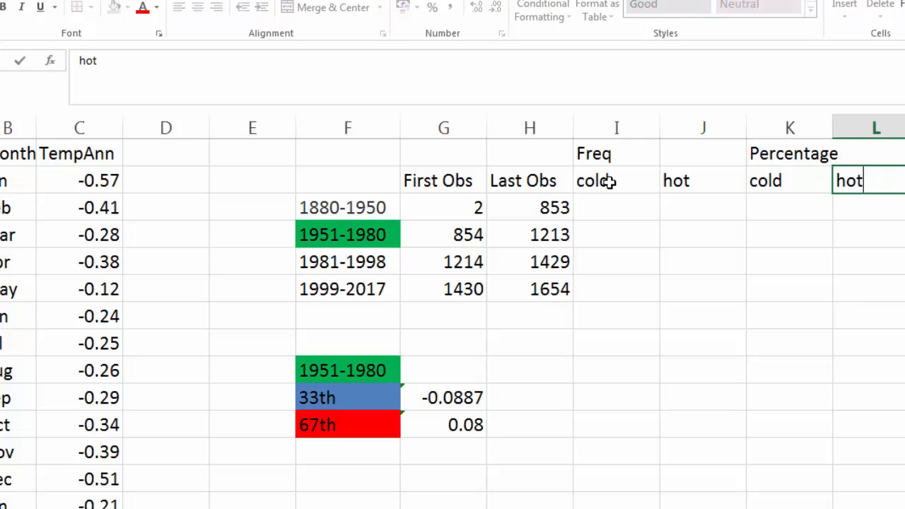
key(Return)
key(Left)
key(Left)
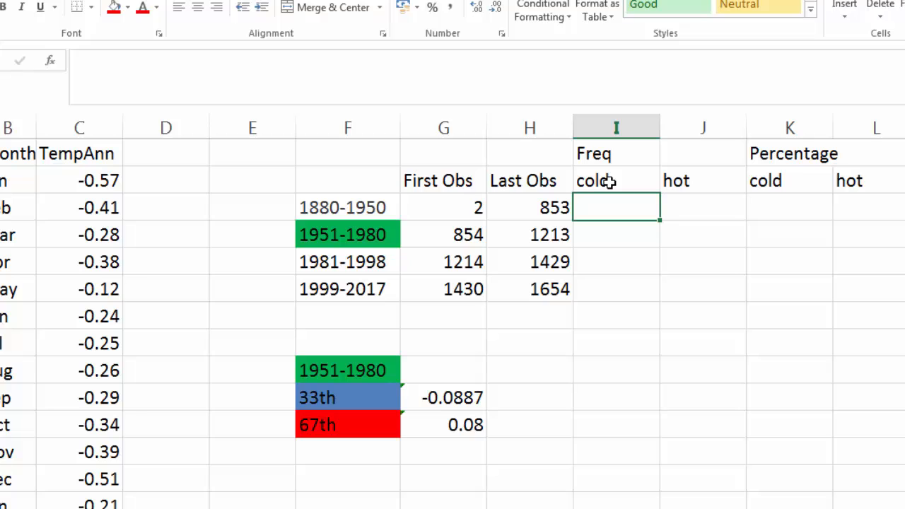
text(=)
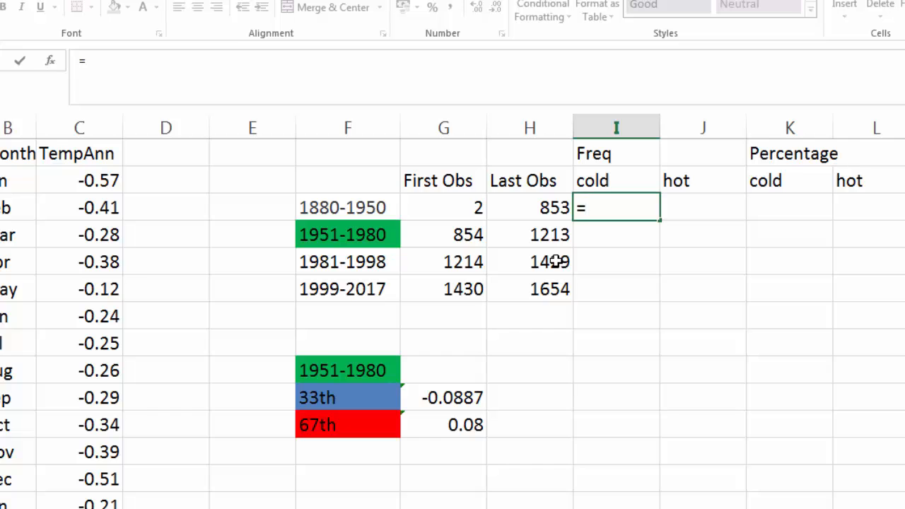
Step: Enter =COUNTIF(C2:C853,"<-0.0887") as the 1880-1950 cold count, showing 578
text(coun)
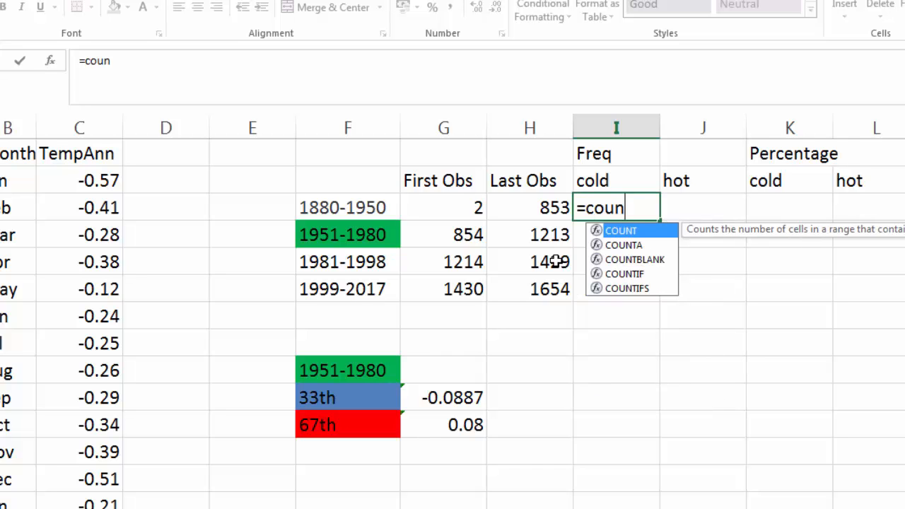
text(tif)
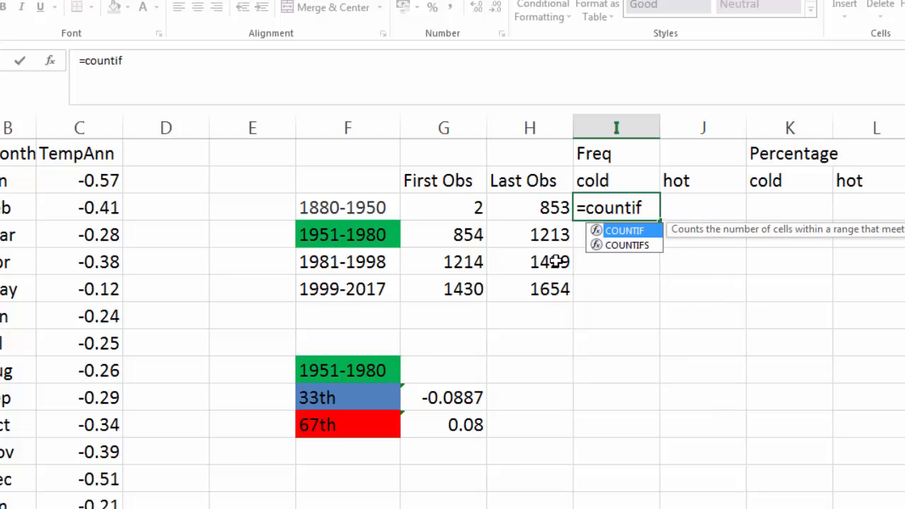
text(()
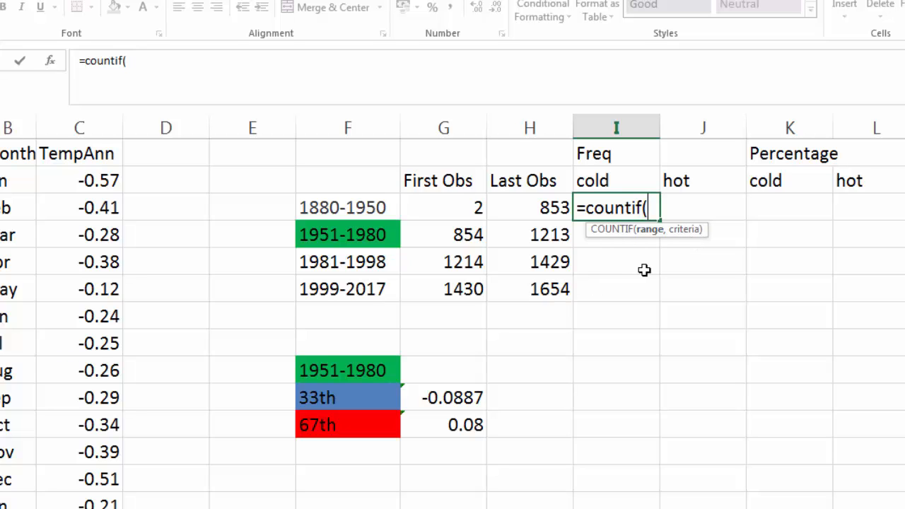
text(C)
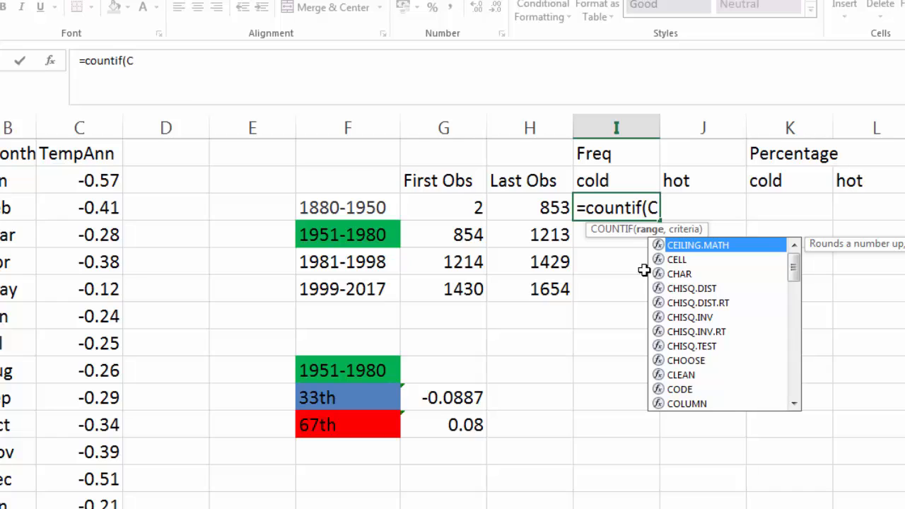
text(2)
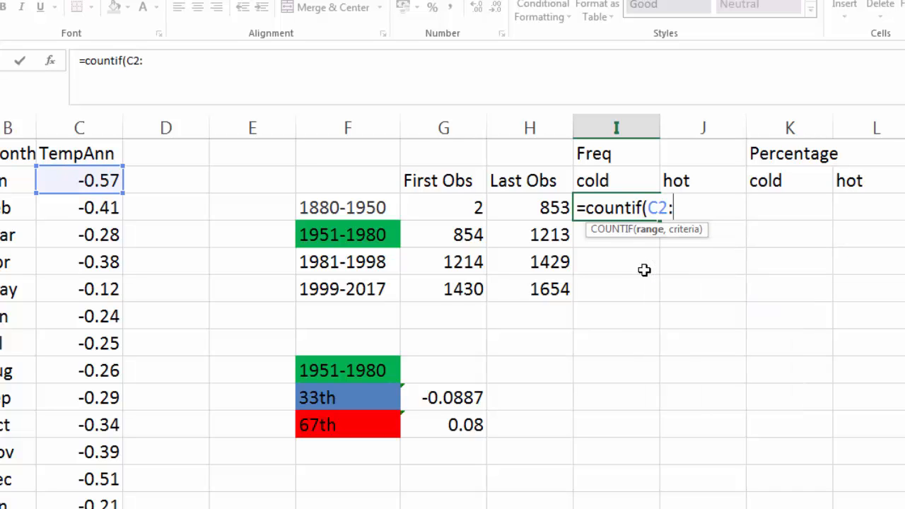
text(:C)
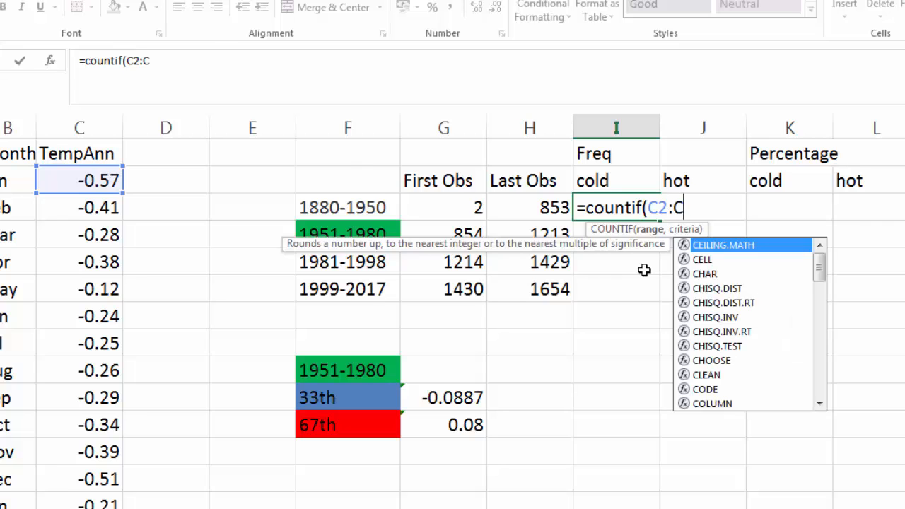
text(853)
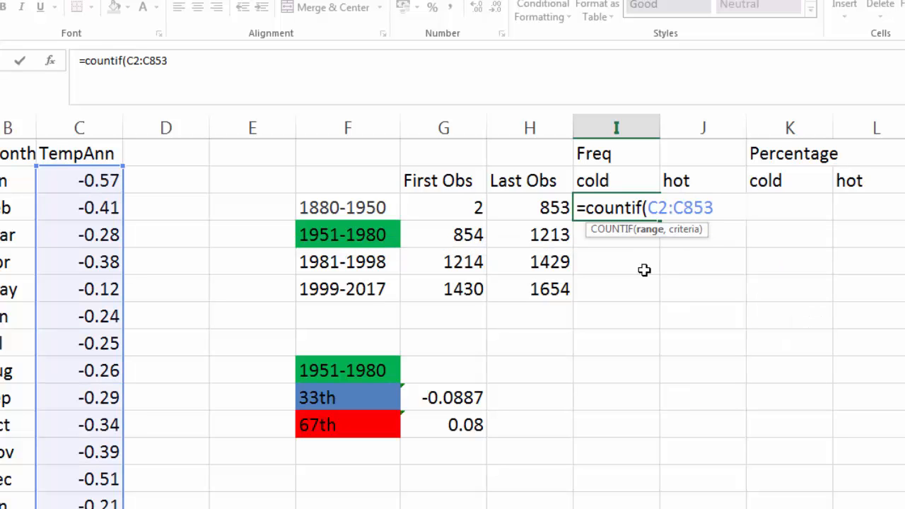
text(,)
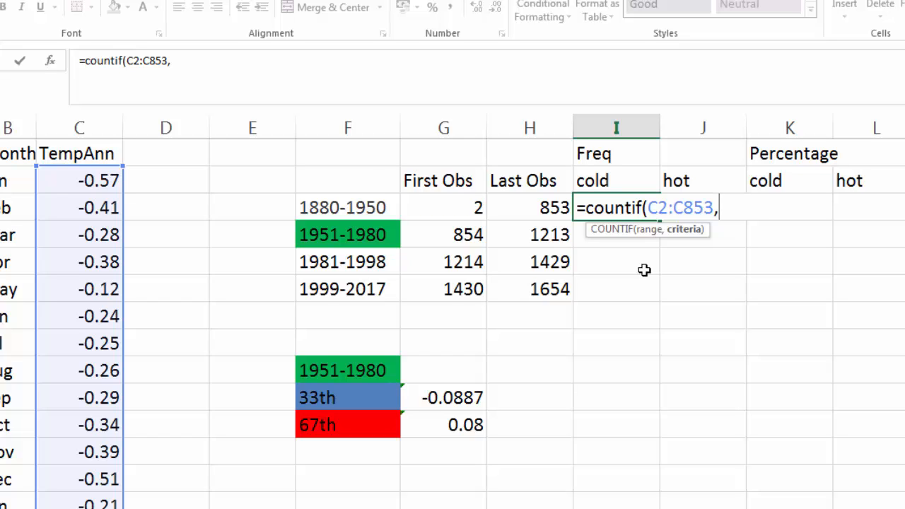
text(""))
click(176, 60)
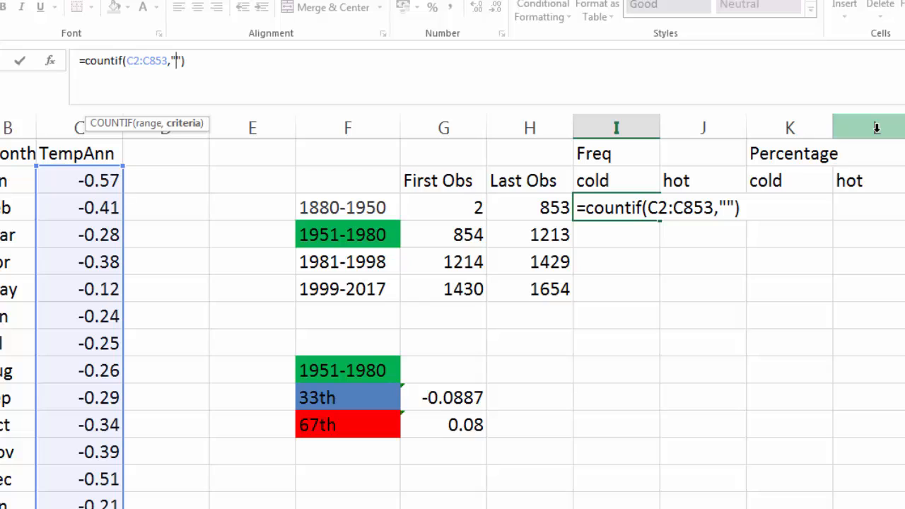
click(726, 207)
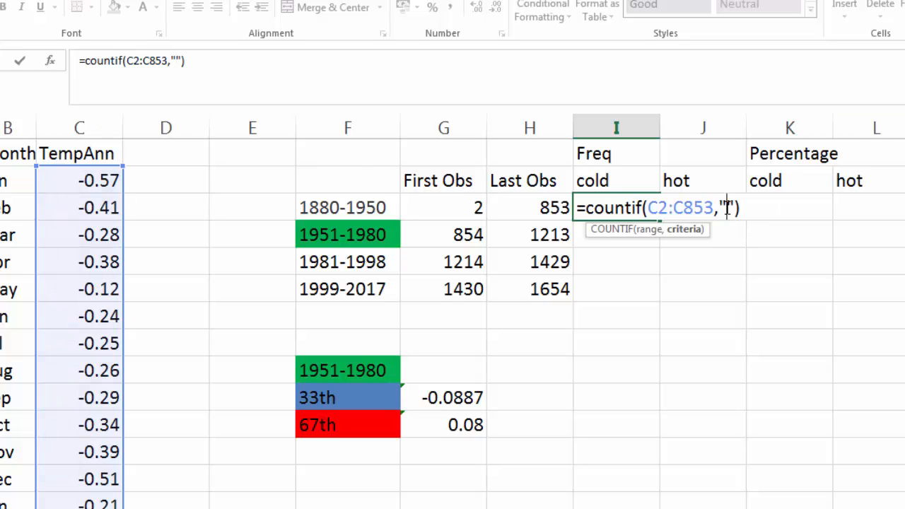
text(<)
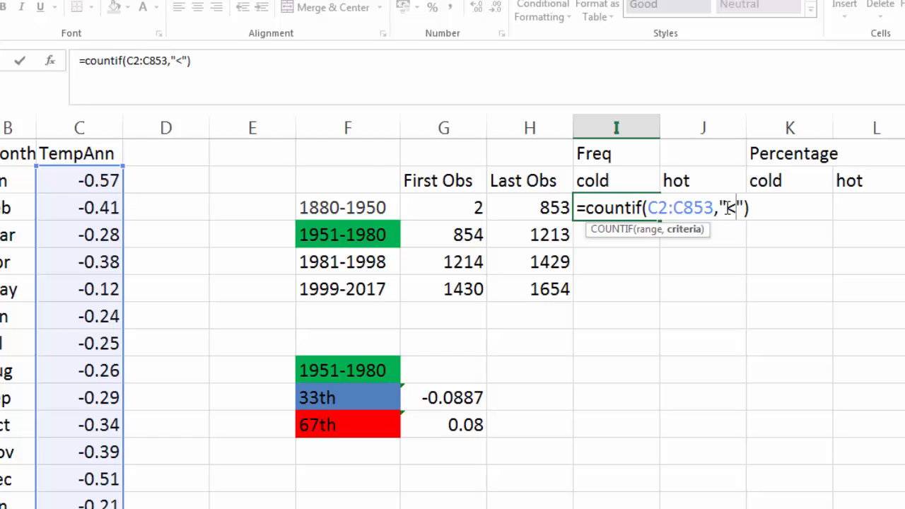
text(-0)
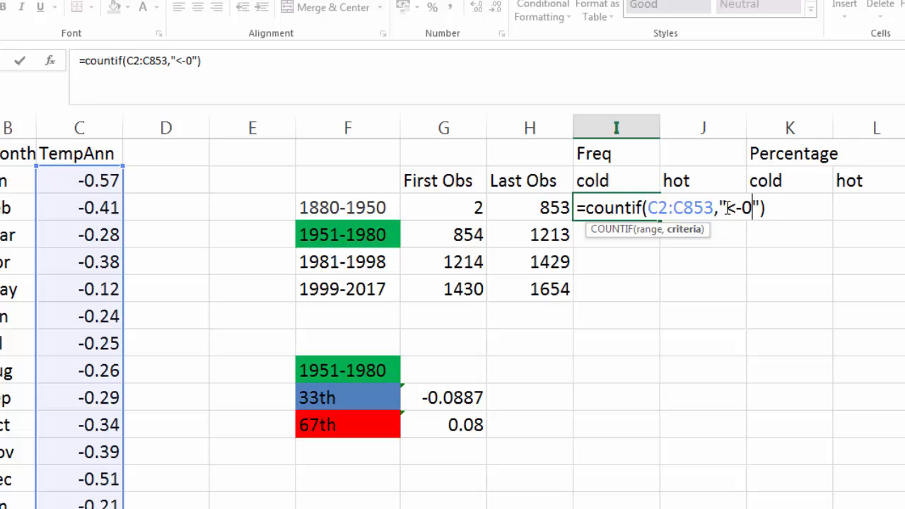
text(.0)
text(887)
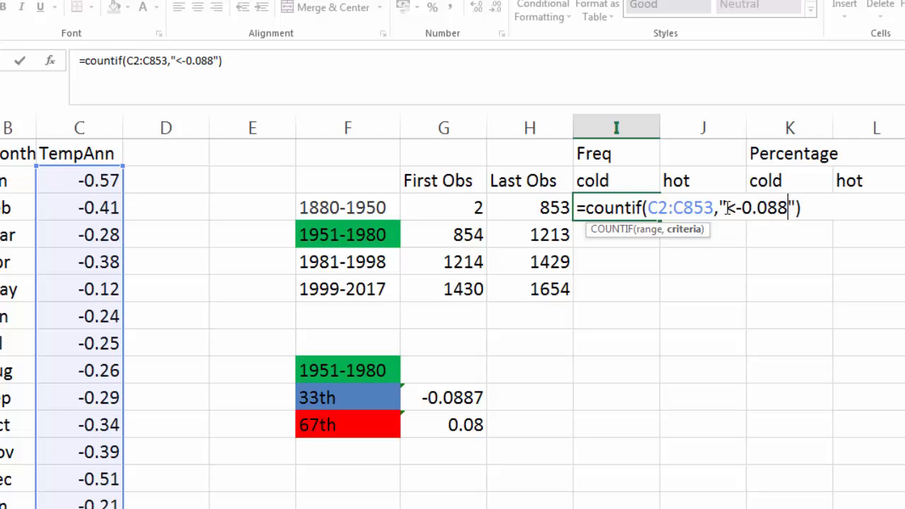
key(Return)
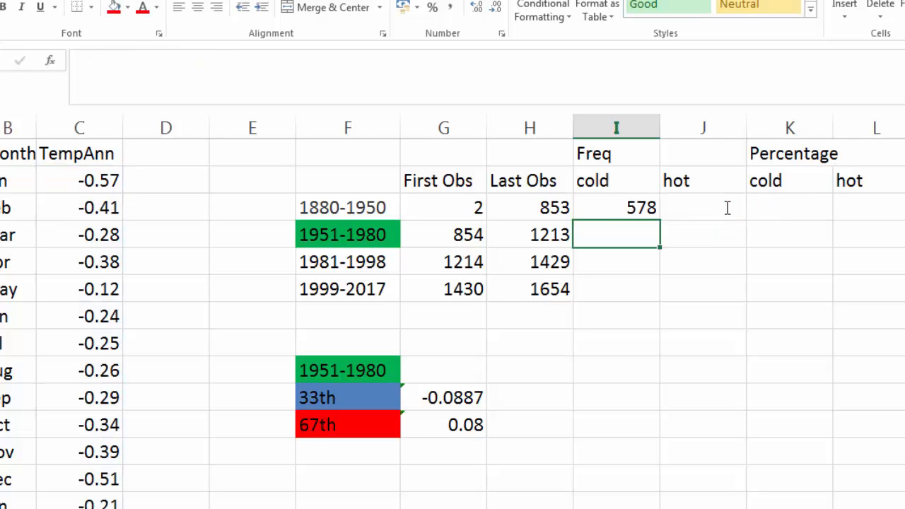
Step: Enter =COUNTIF(C2:C853,">0.08") as the 1880-1950 hot count, showing 131
click(606, 202)
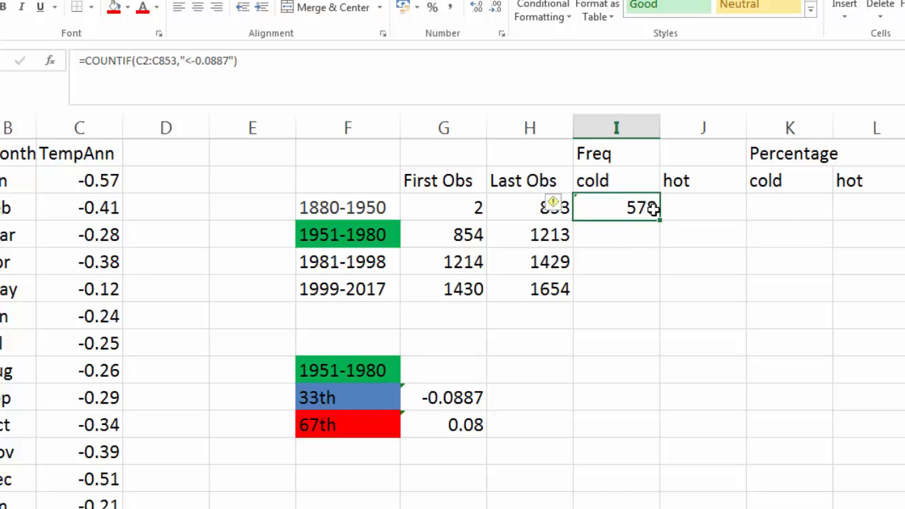
click(679, 208)
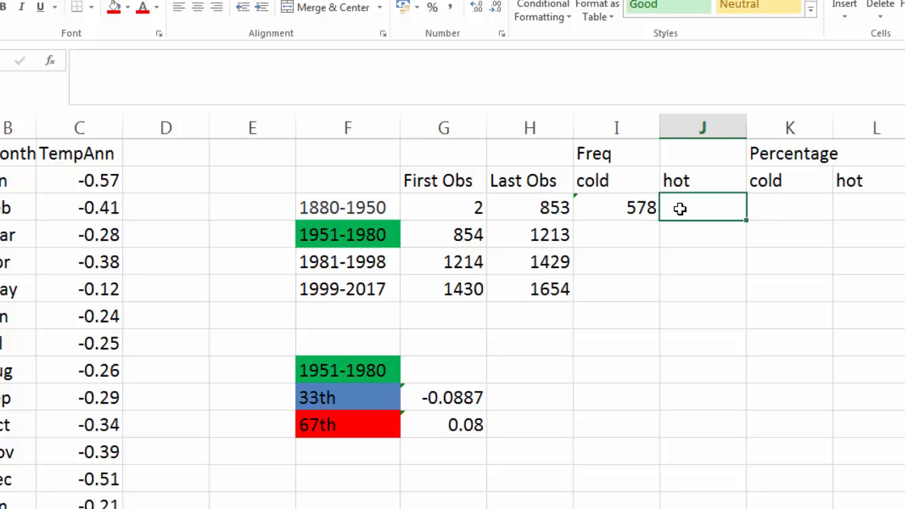
text(=)
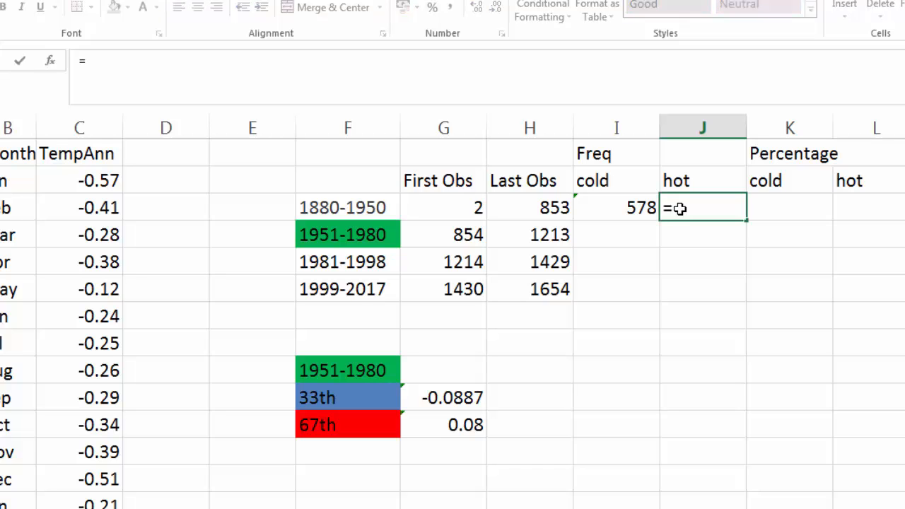
text(countif)
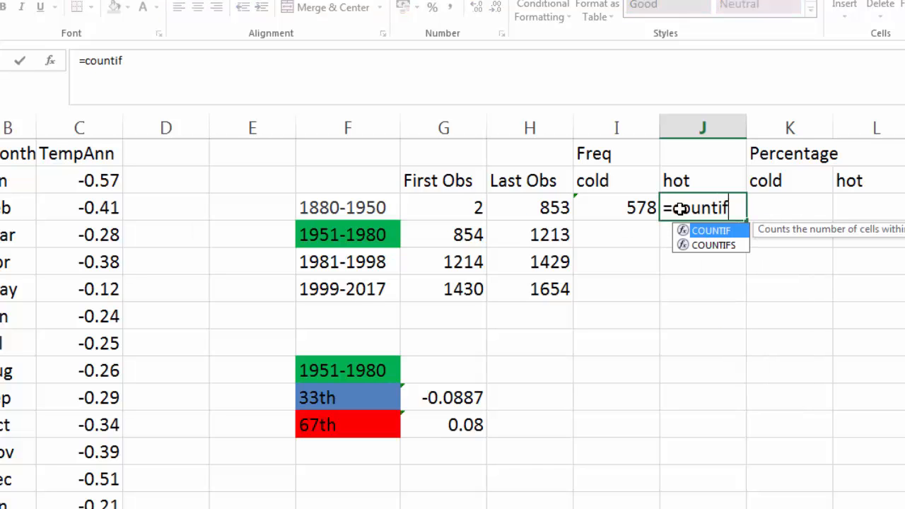
text(()
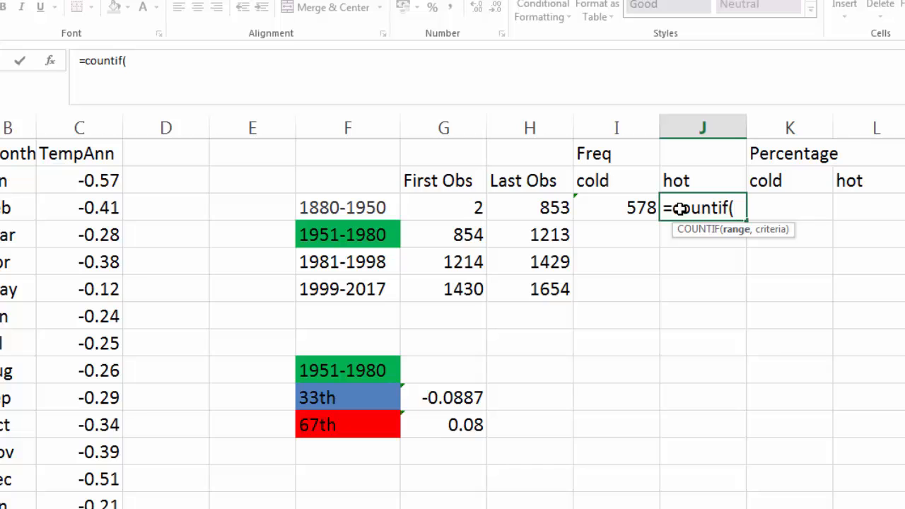
text(C2:)
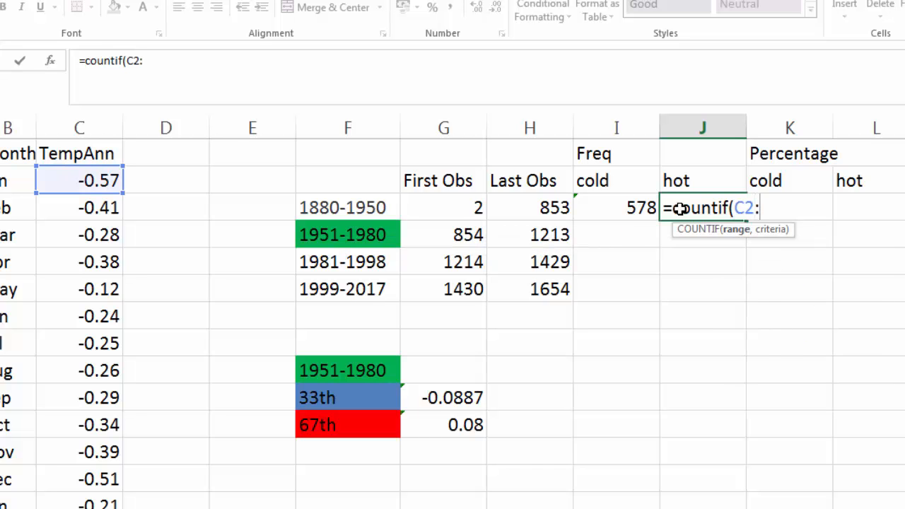
text(C)
text(8)
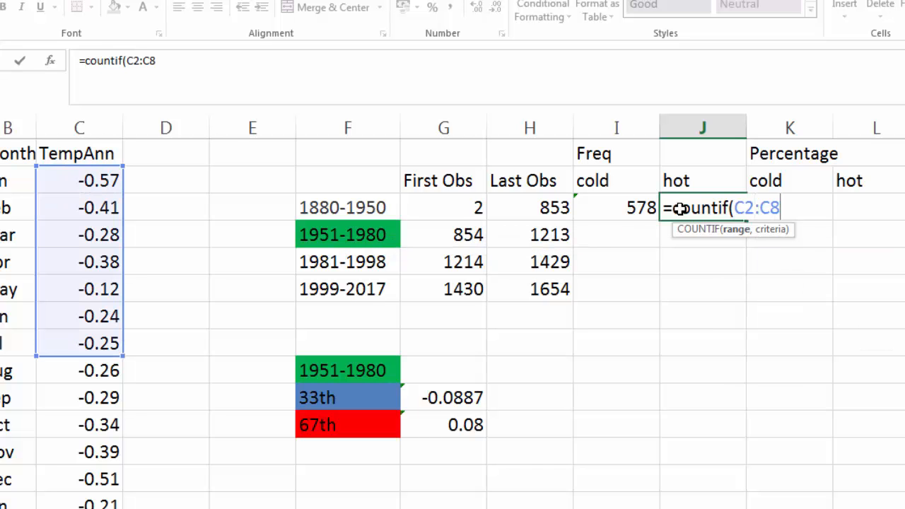
text(53,")
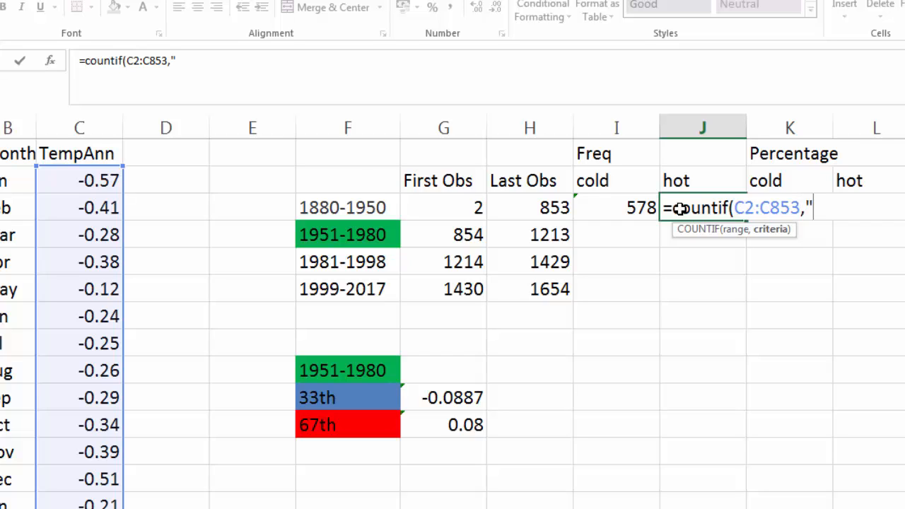
text(>0.08)
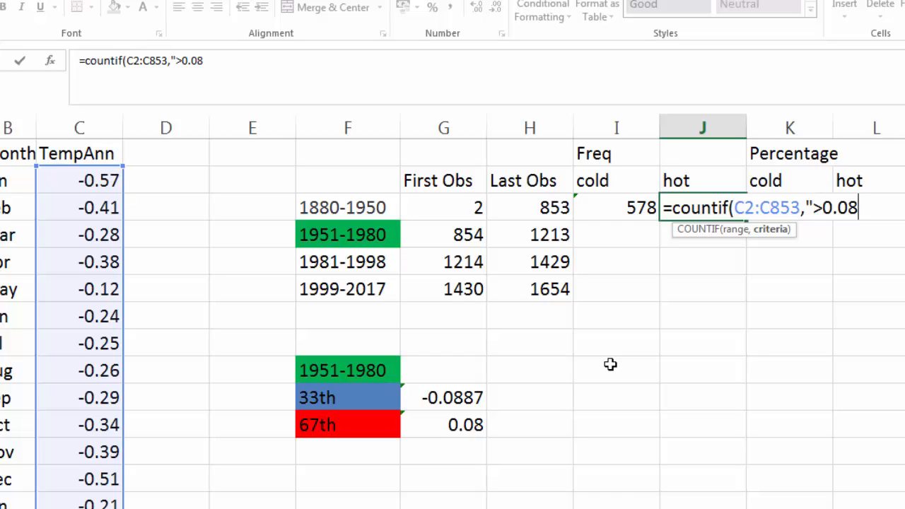
text("))
key(Return)
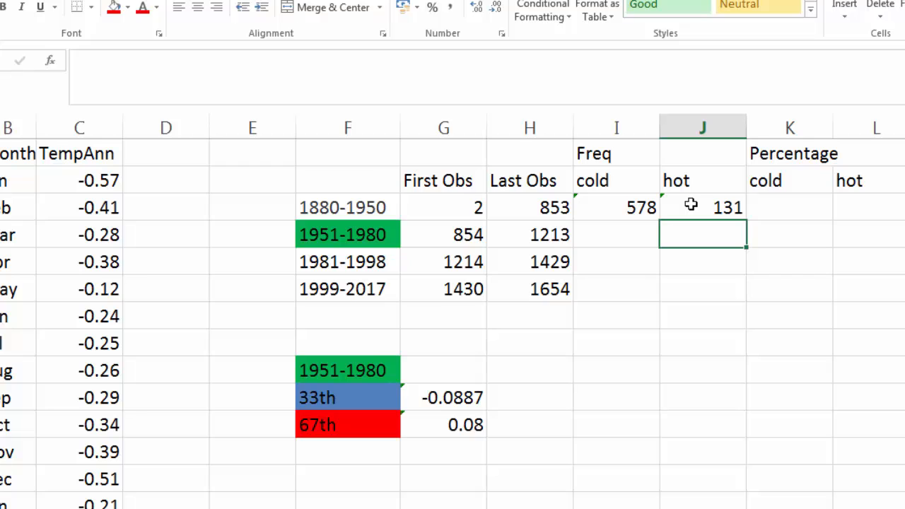
Step: Fill the 1880-1950 cold and hot COUNTIF formulas down to 1999-2017 and inspect the copies
click(626, 214)
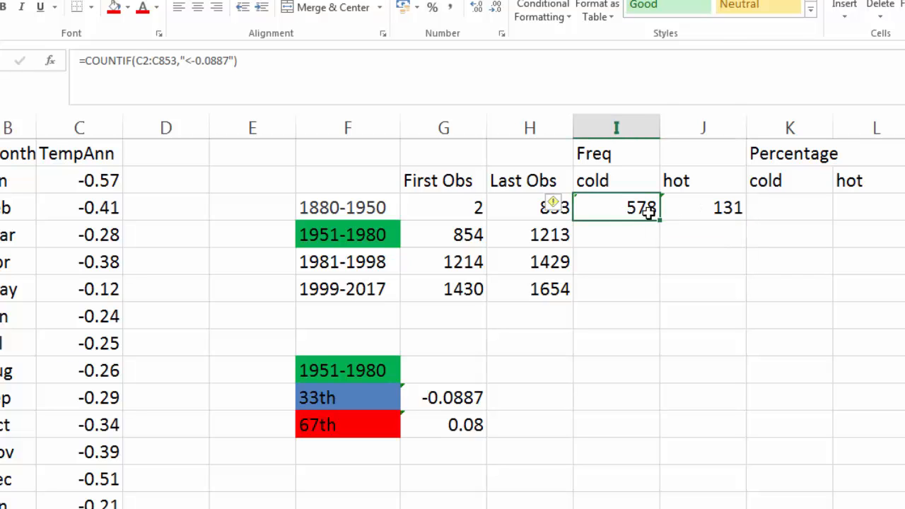
drag(648, 210, 690, 207)
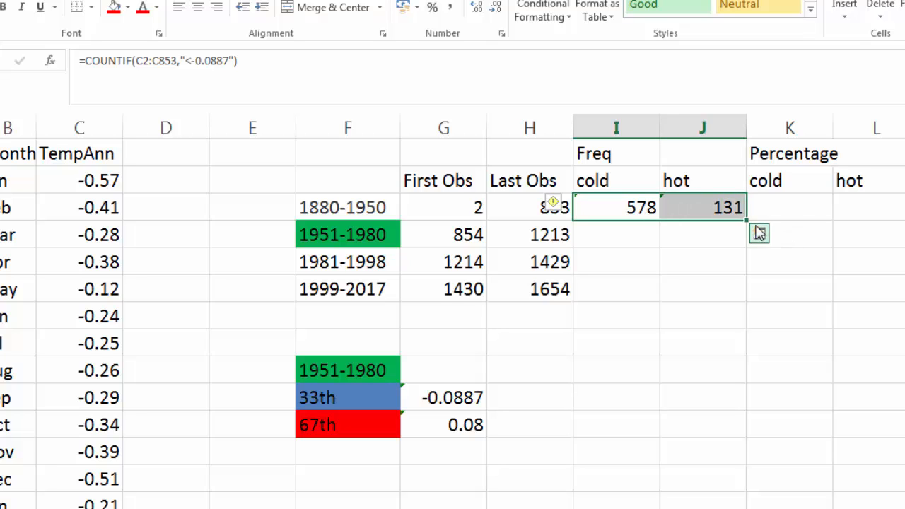
drag(746, 219, 743, 301)
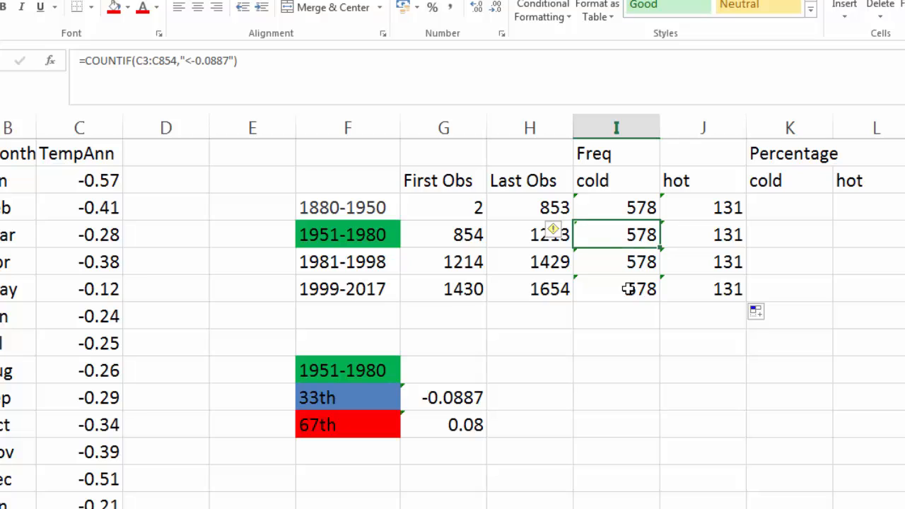
key(Down)
key(Down)
click(620, 208)
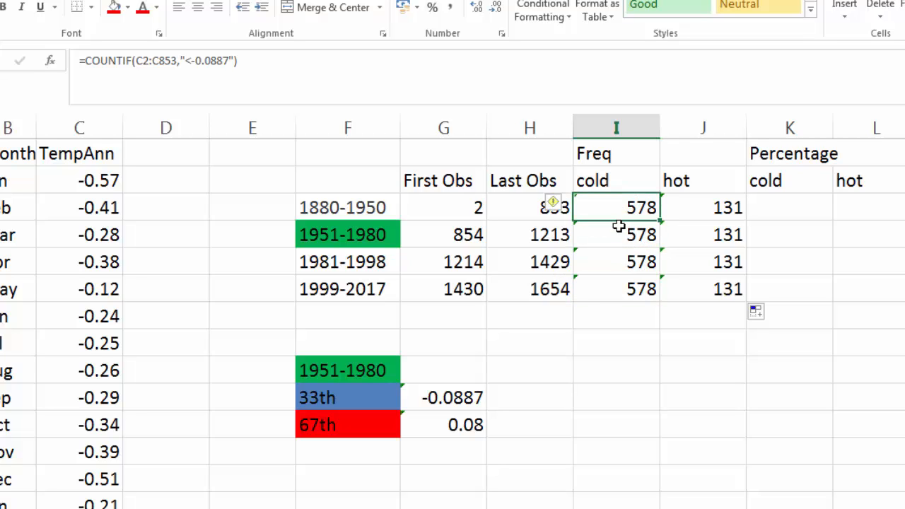
click(616, 232)
click(625, 206)
click(628, 235)
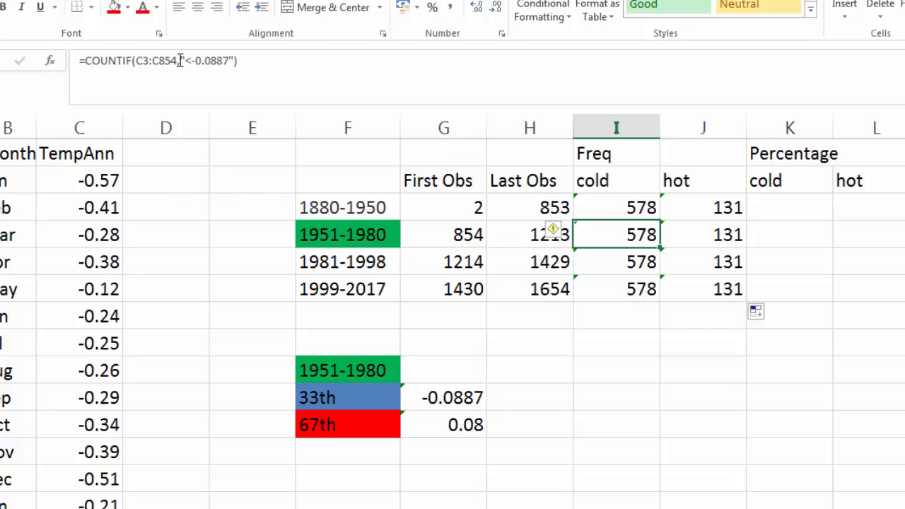
Step: Change the 1951-1980 cold COUNTIF range to rows 854 through 1213
drag(180, 60, 236, 60)
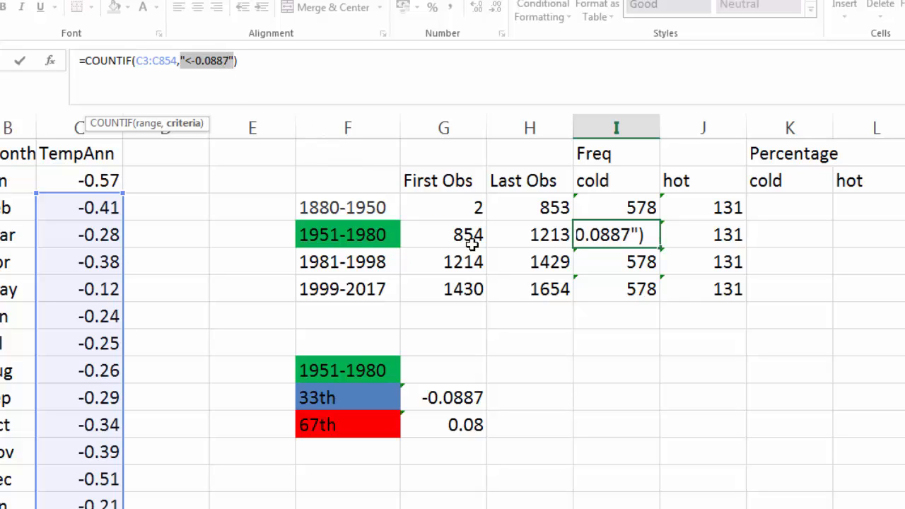
click(154, 62)
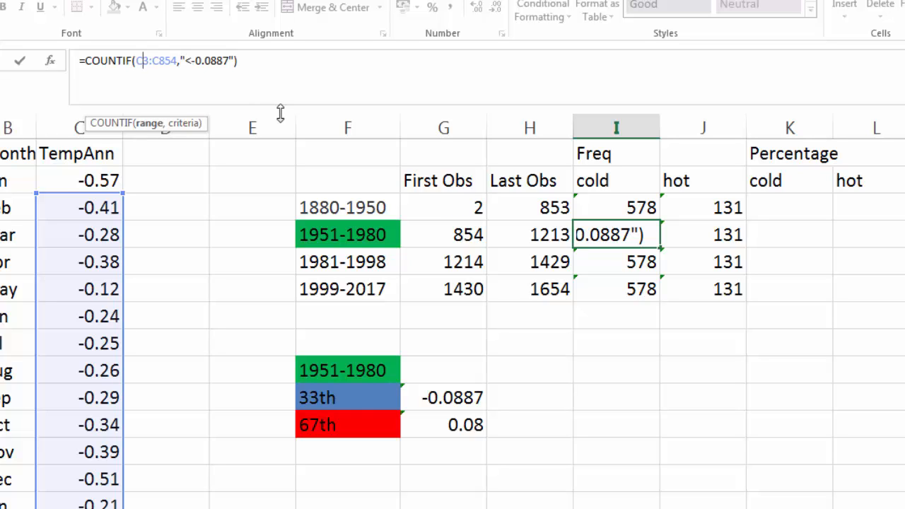
key(Delete)
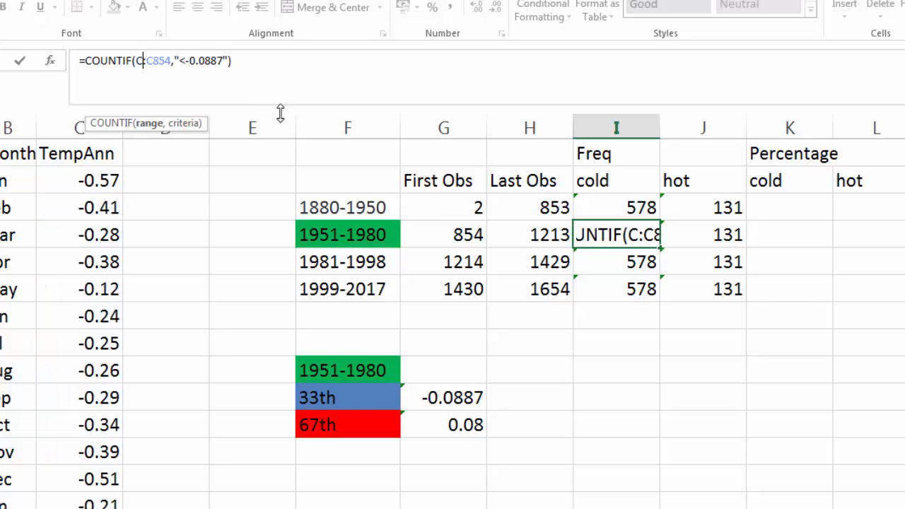
text(854)
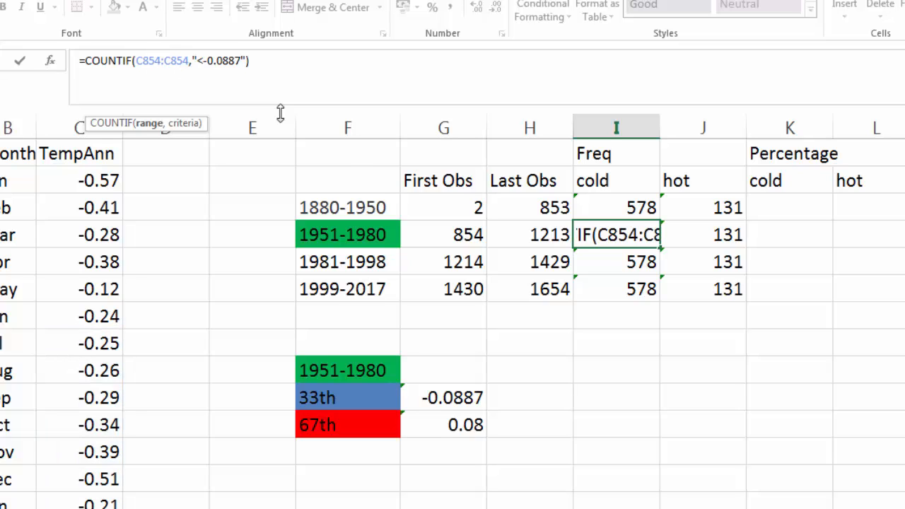
key(shift+Right)
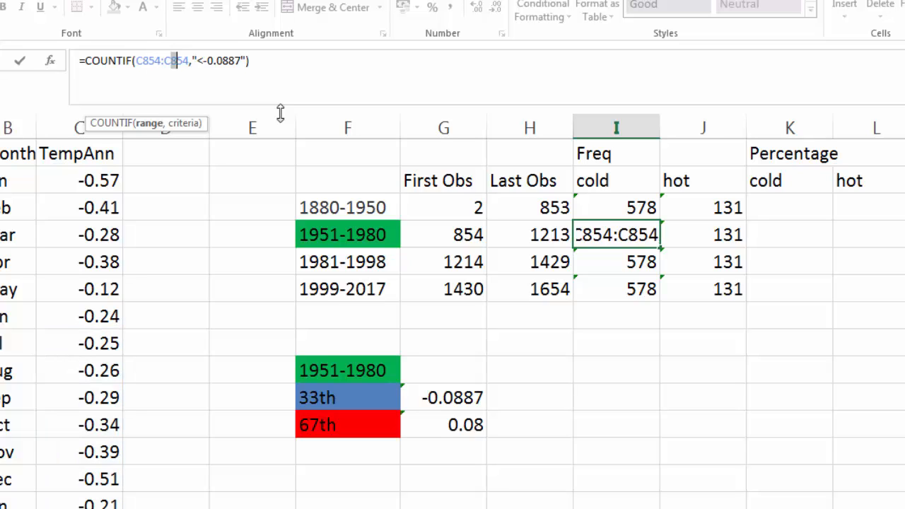
text(1213)
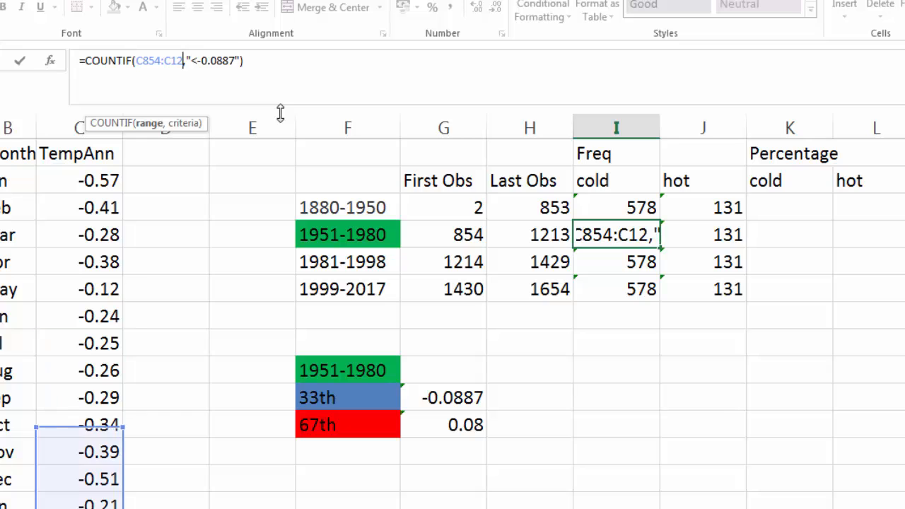
key(Return)
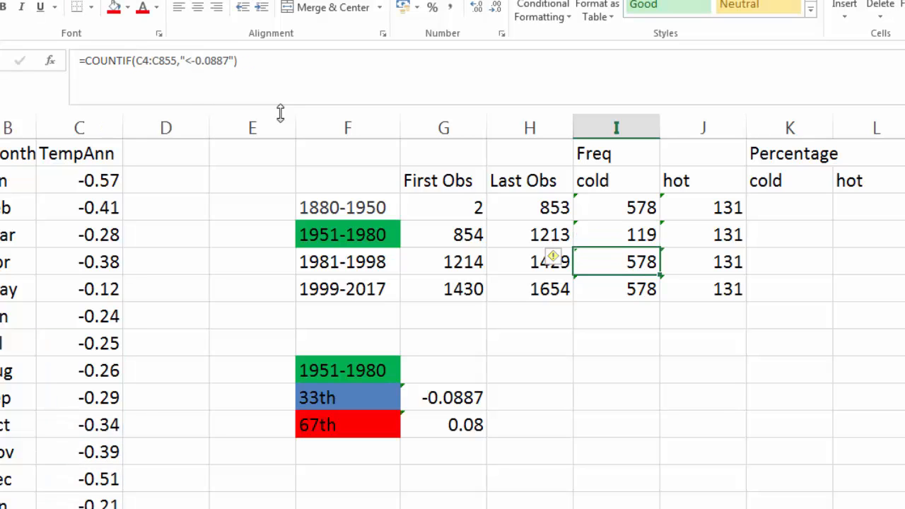
Step: Change the 1951-1980 hot COUNTIF range to rows 854 through 1213 as well
key(Up)
key(Right)
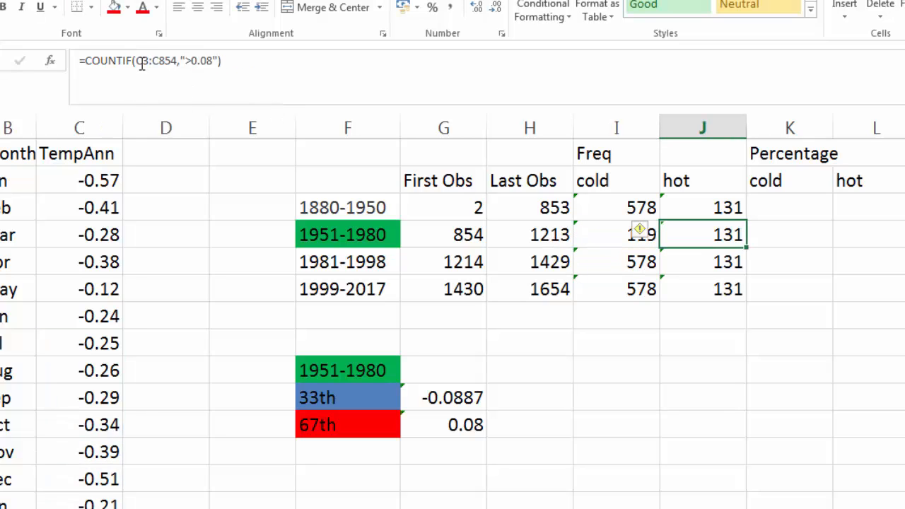
drag(142, 65, 149, 68)
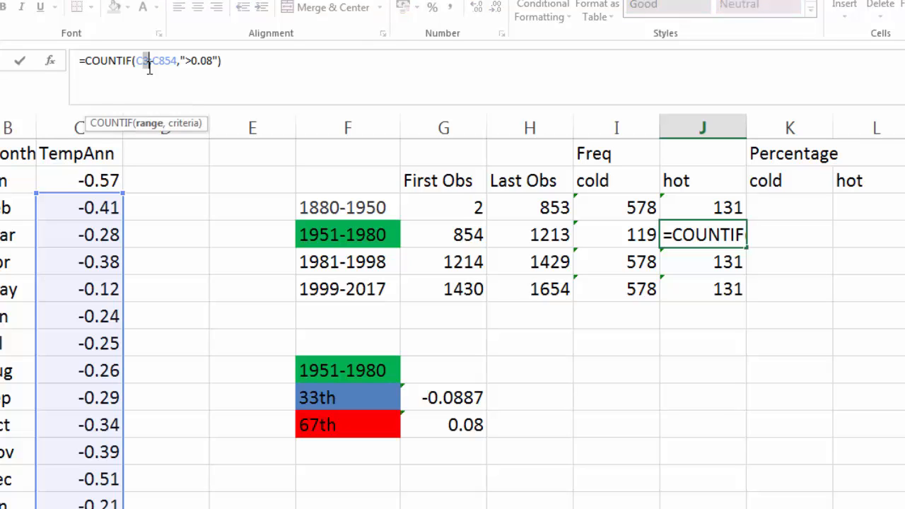
text(854)
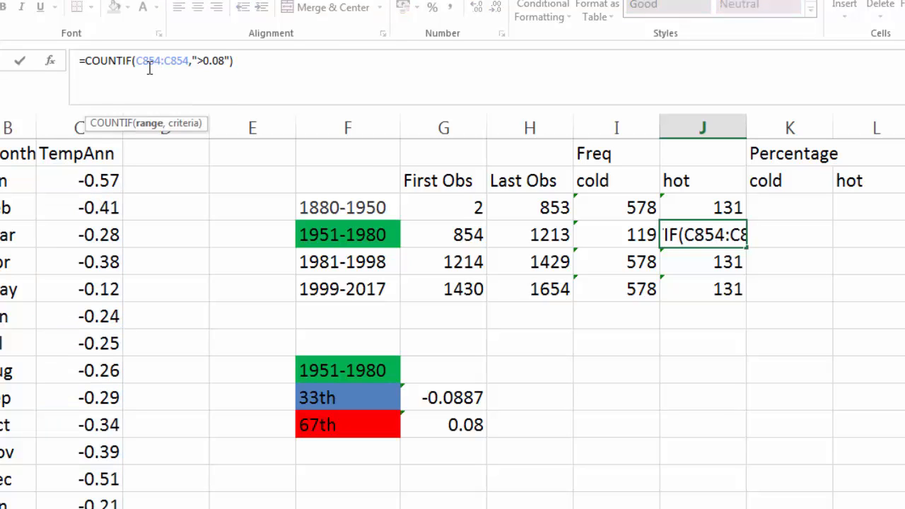
drag(171, 65, 192, 67)
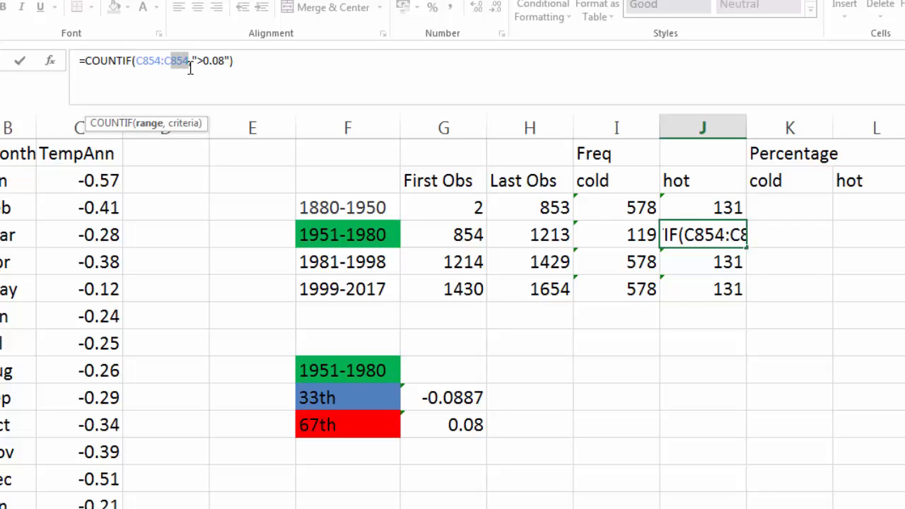
text(1213)
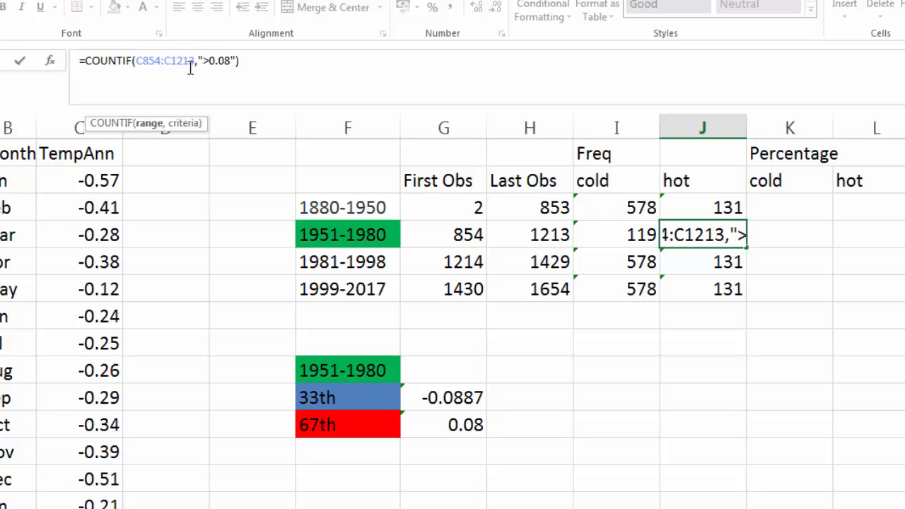
key(Return)
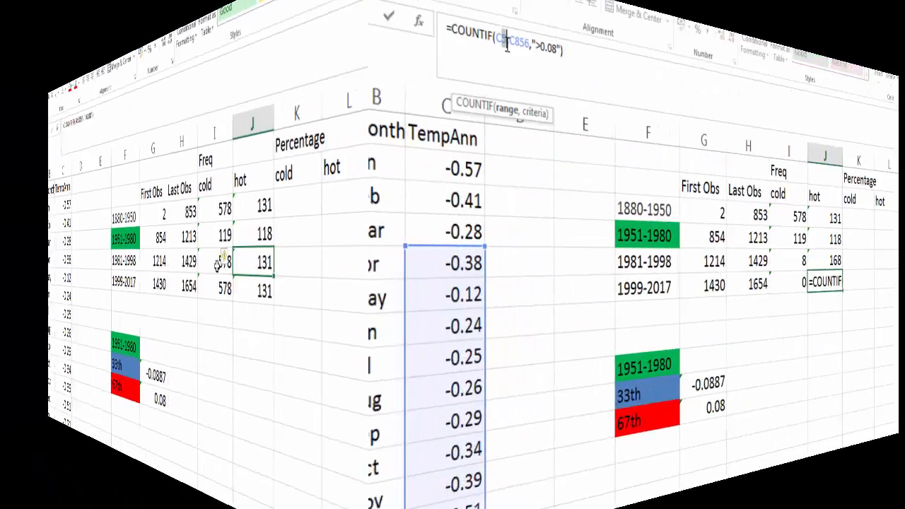
Step: Set the 1999-2017 hot count range to rows 1430 through 1654
text(1430)
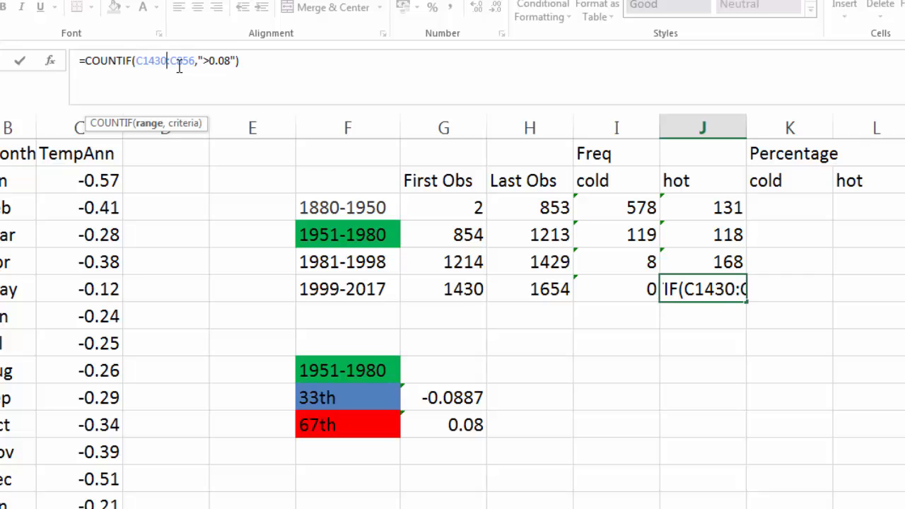
drag(176, 64, 192, 63)
text(1654)
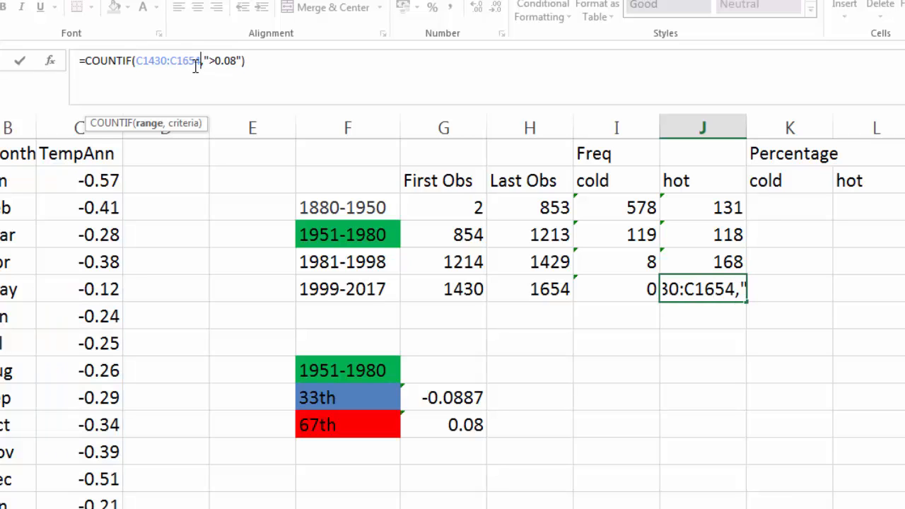
key(Return)
Step: Review the cold and hot counts of all four periods against their period labels
click(612, 316)
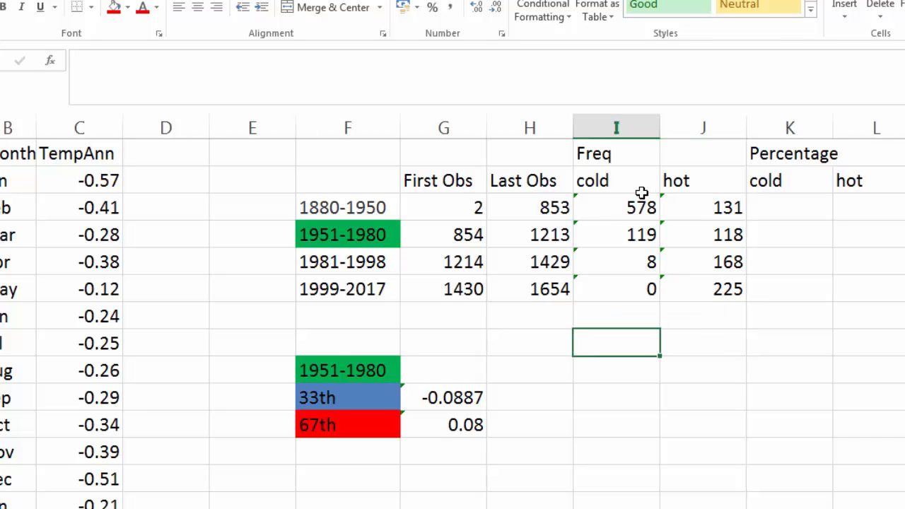
drag(622, 207, 703, 237)
drag(674, 269, 677, 289)
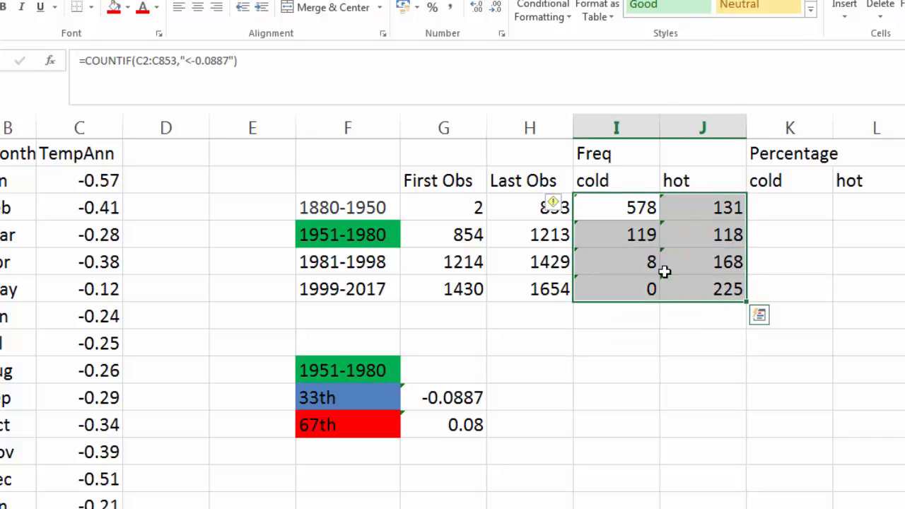
drag(364, 220, 366, 292)
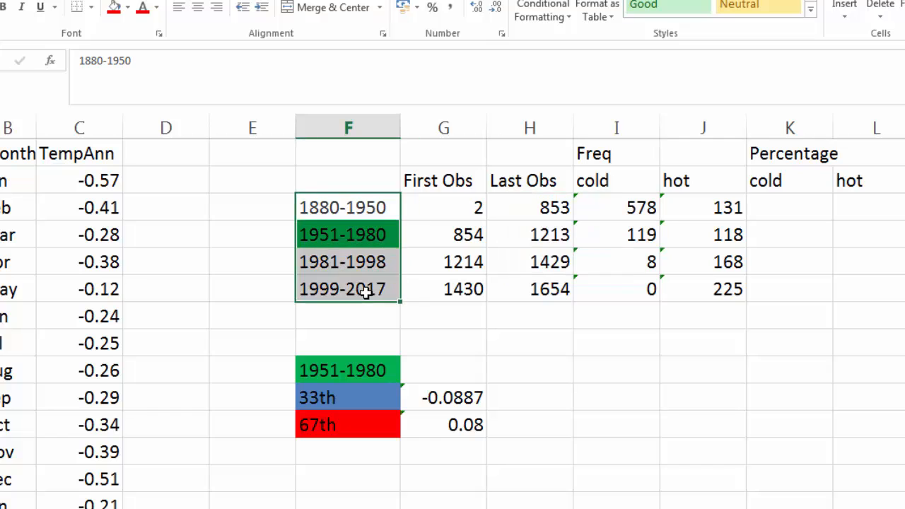
click(687, 283)
click(692, 207)
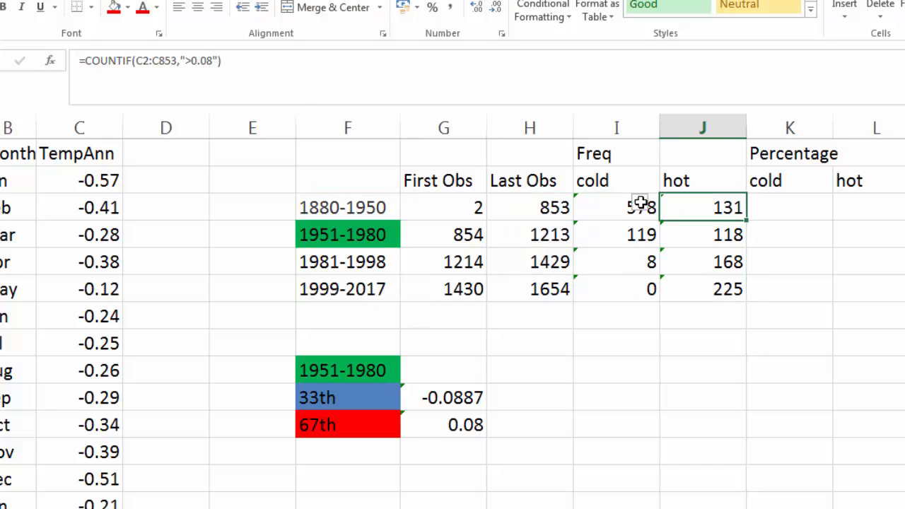
drag(640, 207, 689, 284)
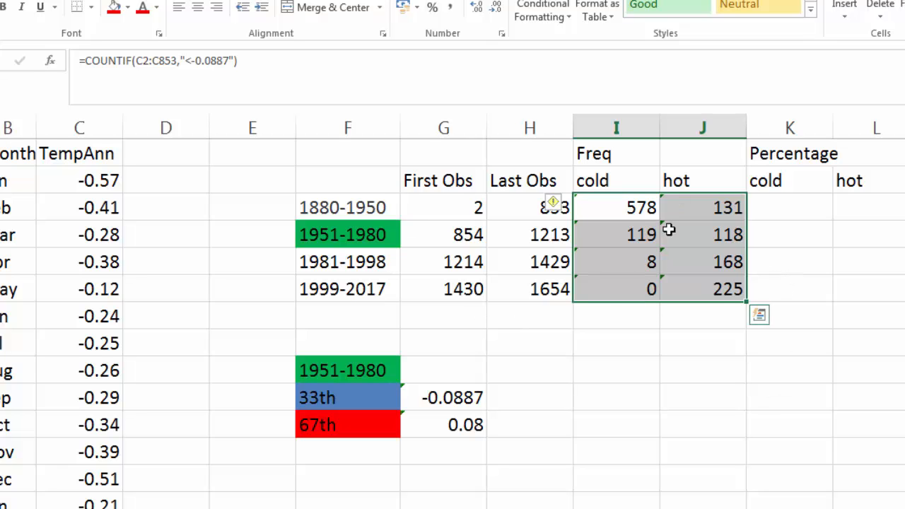
Step: Enter =I3/($H3-$G3+1) in K3, giving the 1880-1950 cold percentage of 68%
click(804, 154)
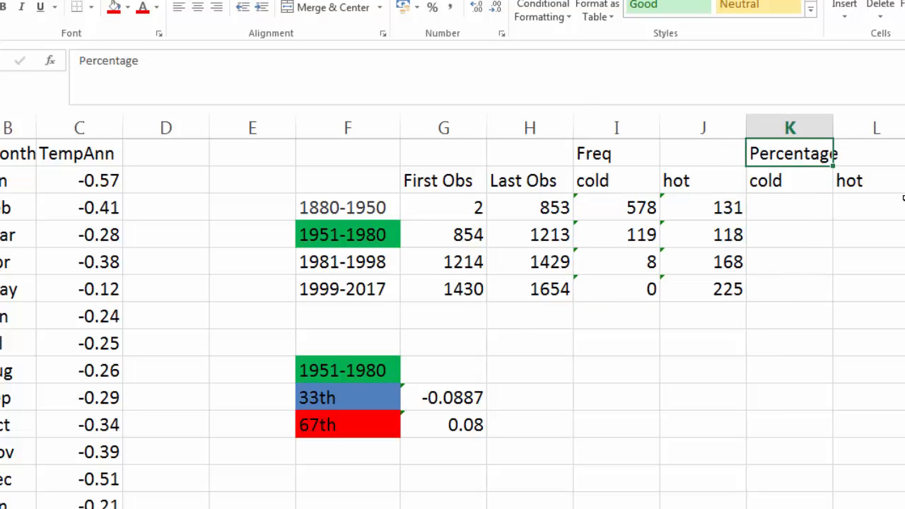
click(798, 210)
text(=)
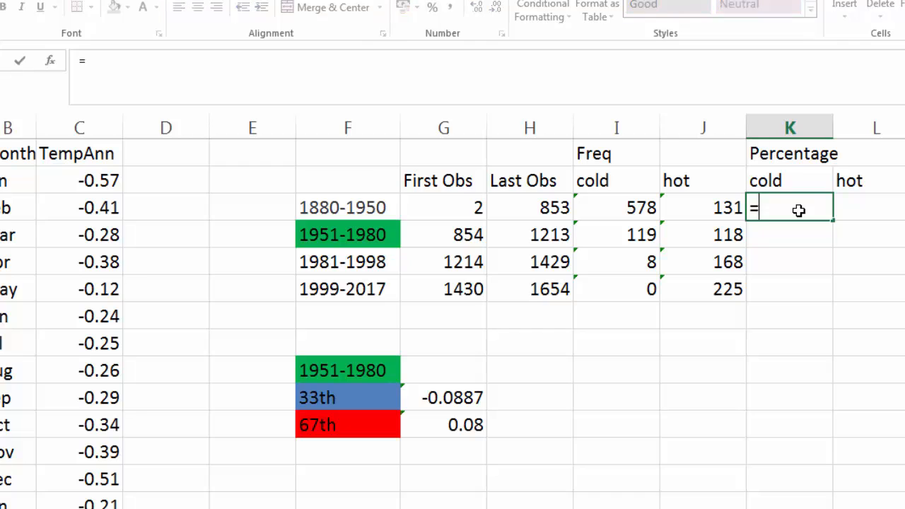
key(Left)
key(Left)
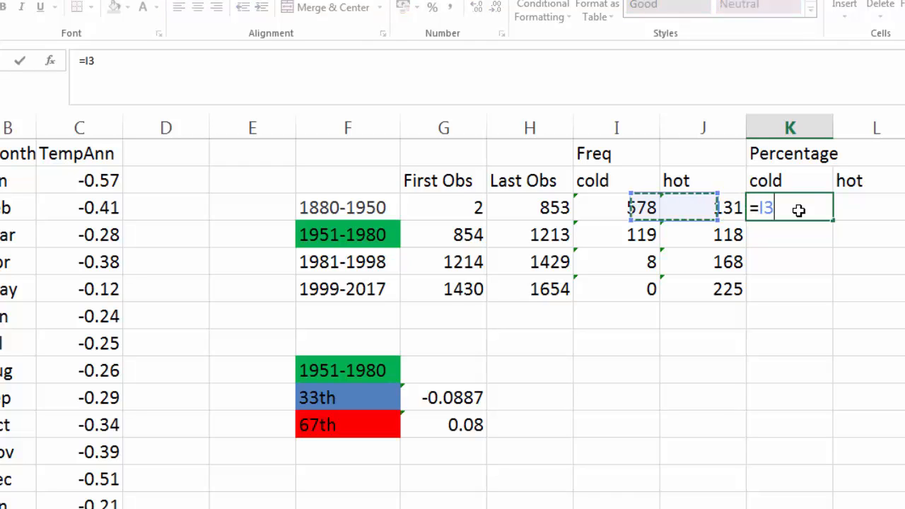
text(/()
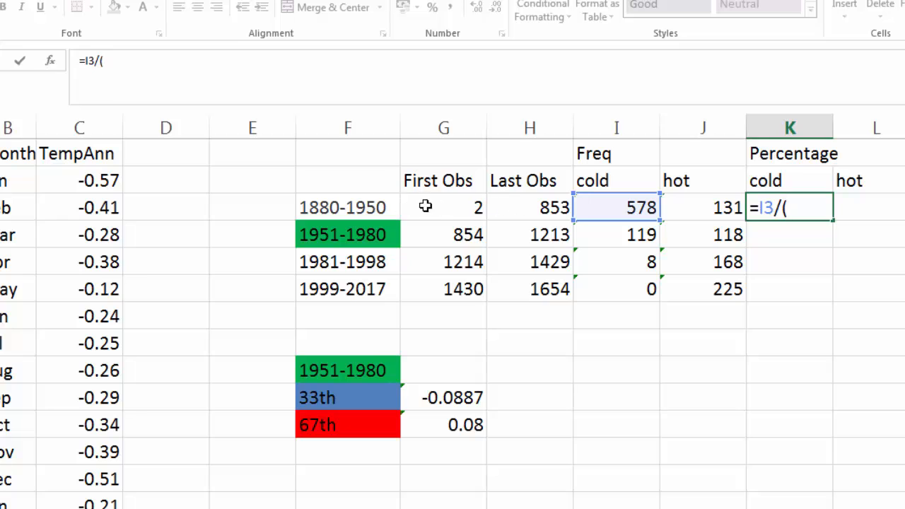
click(522, 207)
text(-)
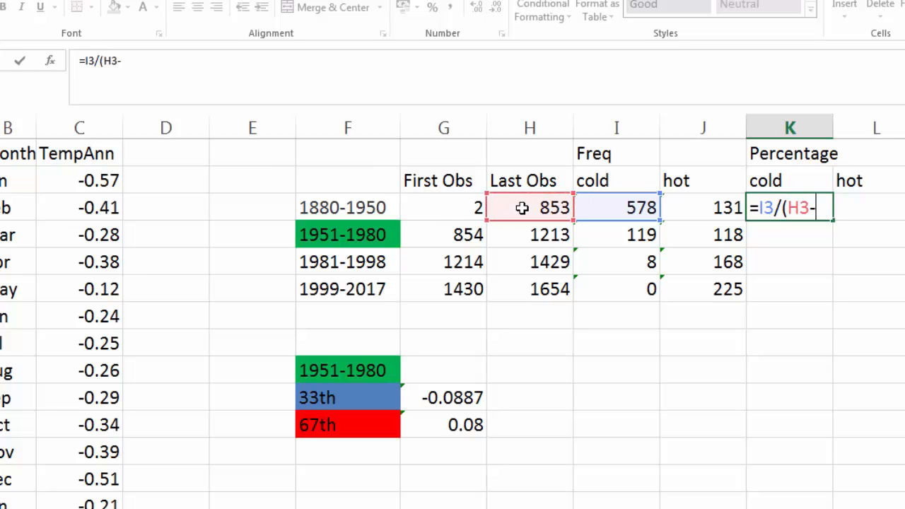
click(410, 206)
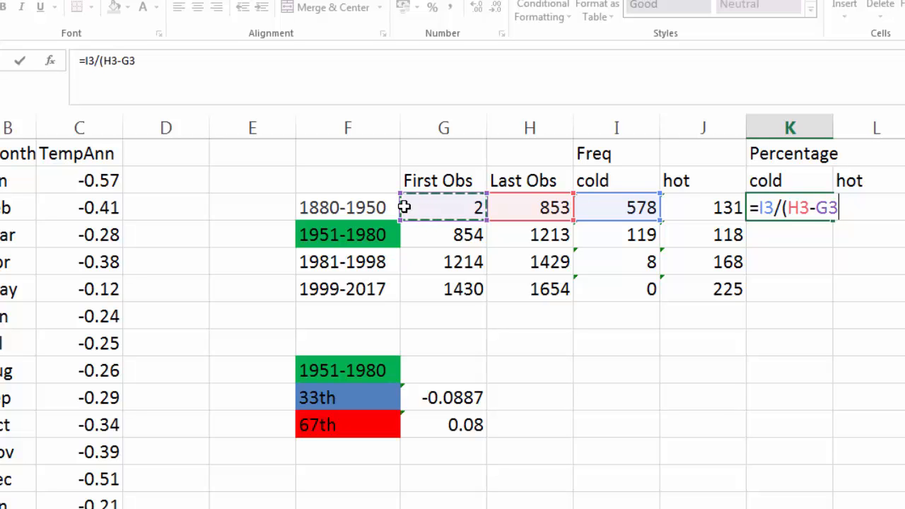
text(+1)
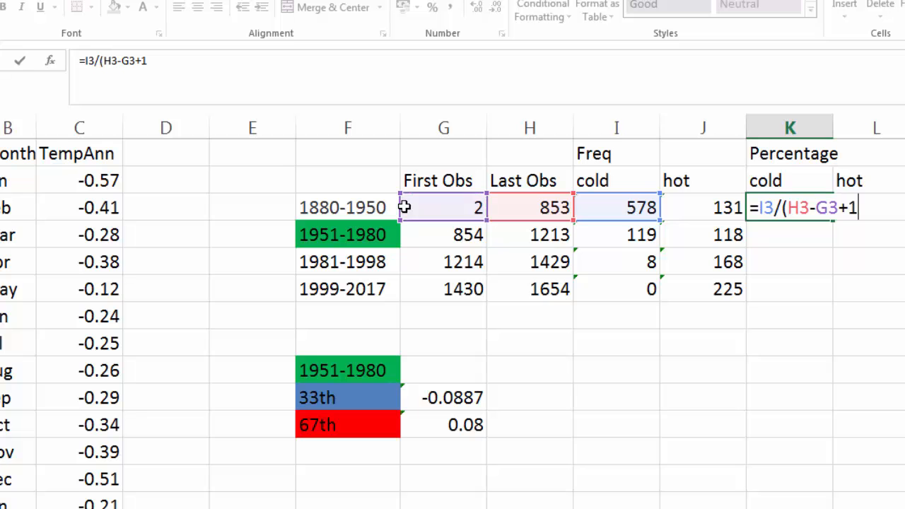
text())
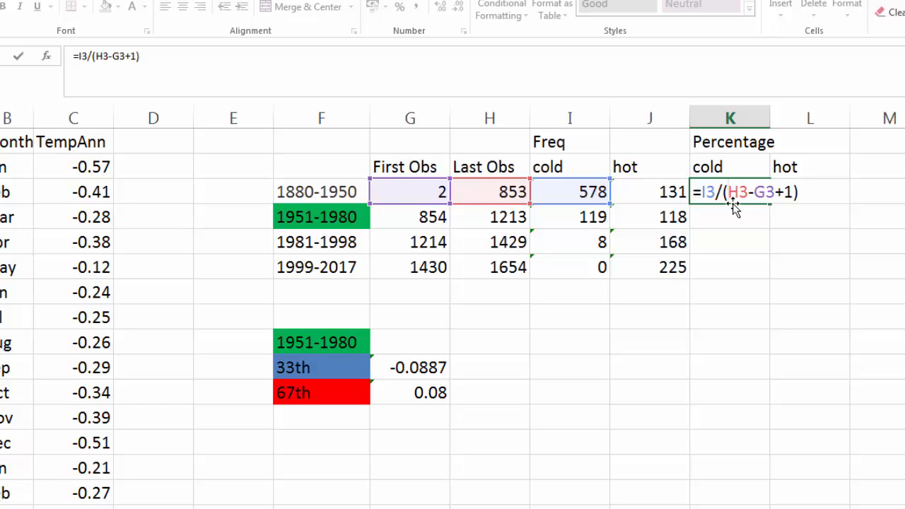
text($H3-)
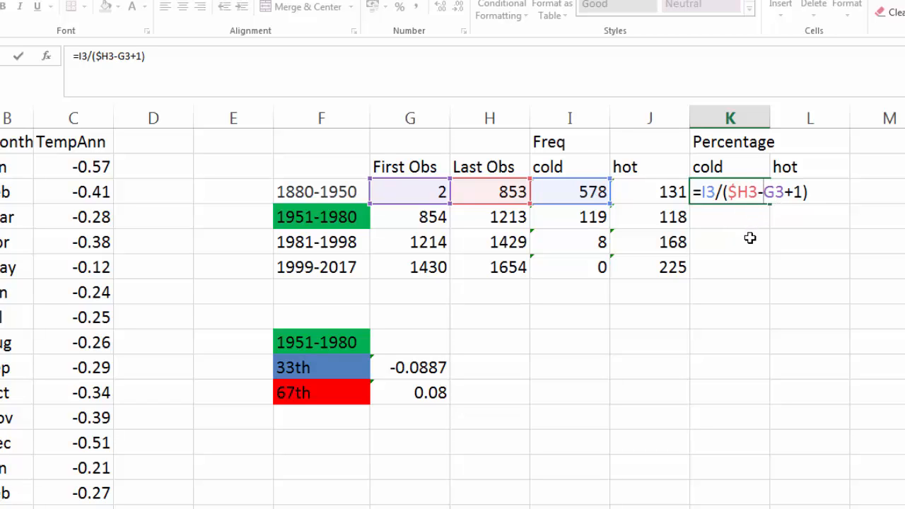
text($)
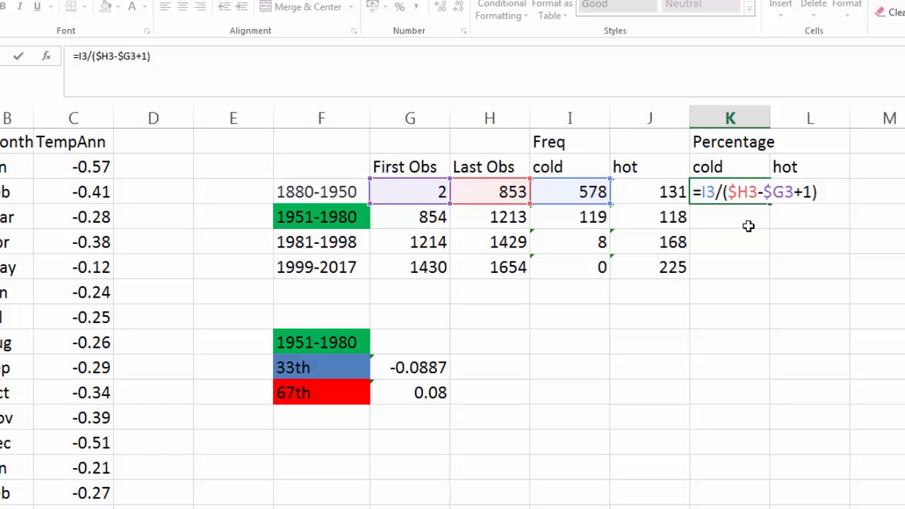
key(Return)
Step: Copy K3's formula across to L3 and format K3:L3 as 0-decimal percentages
click(731, 187)
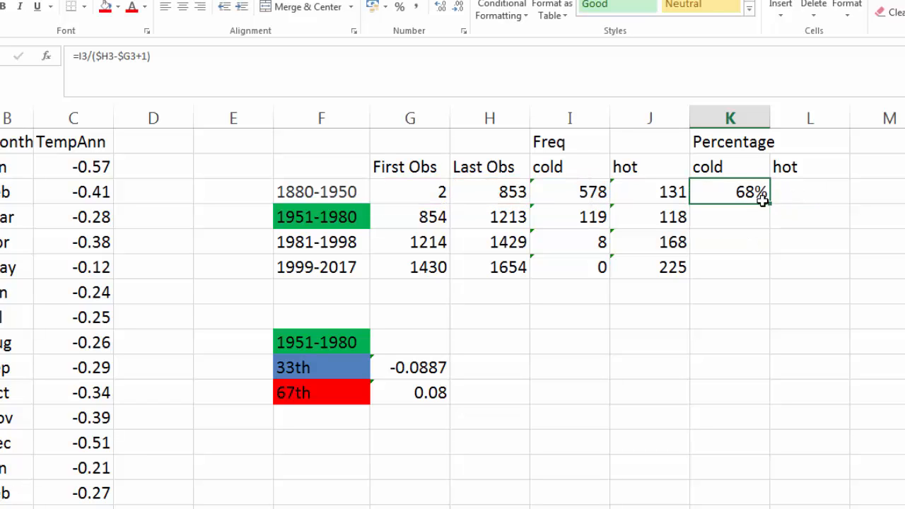
drag(774, 205, 812, 201)
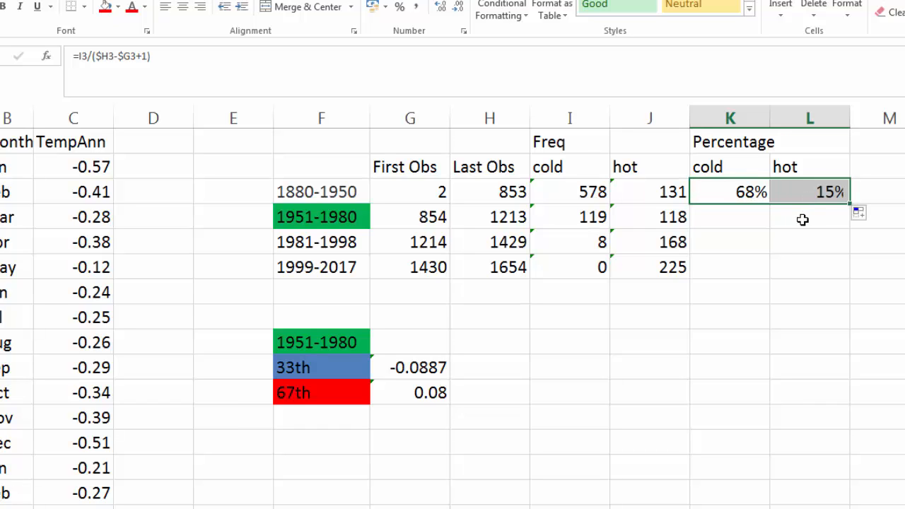
click(755, 219)
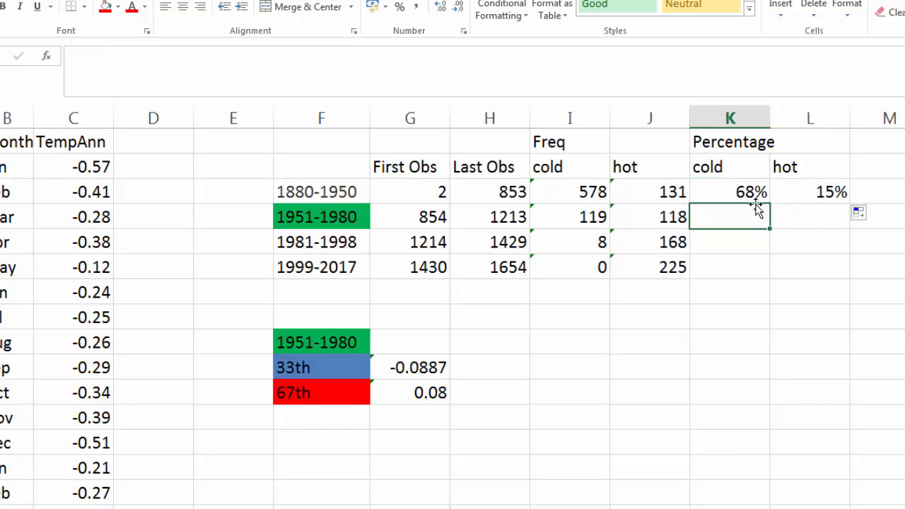
drag(751, 194, 798, 192)
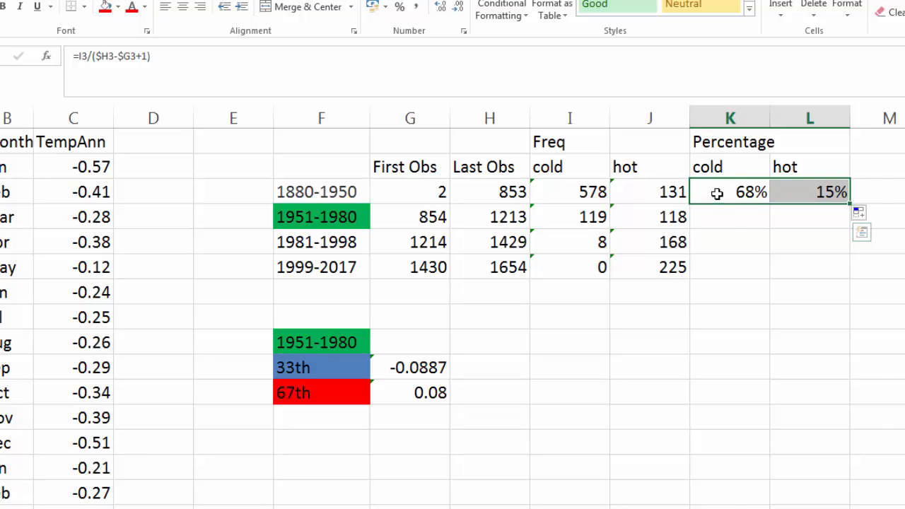
right_click(716, 193)
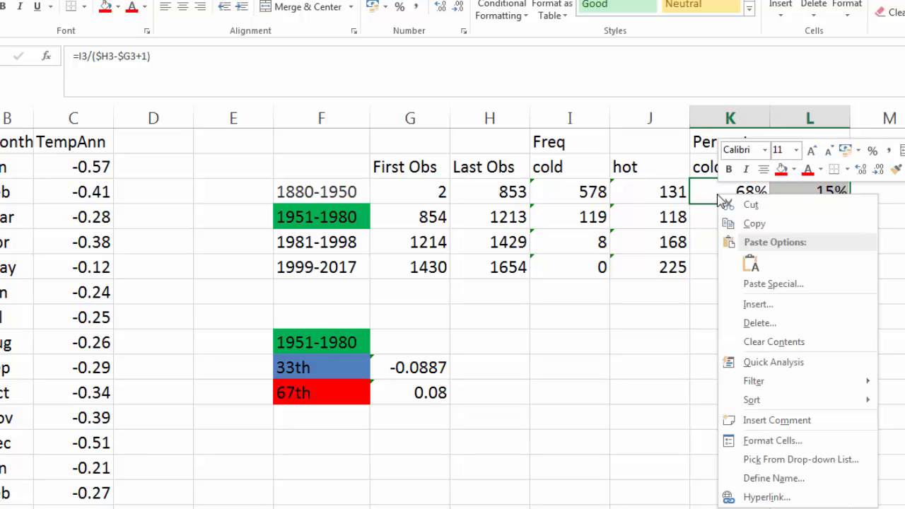
click(776, 446)
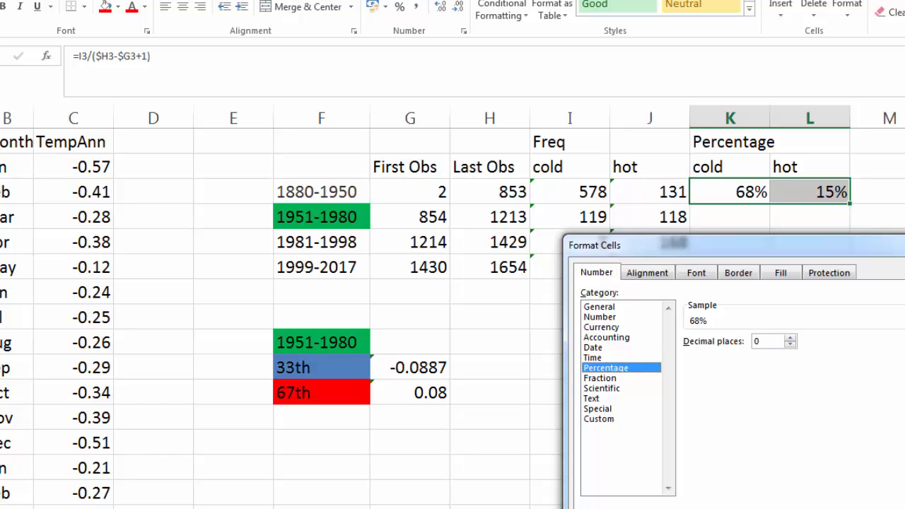
key(Return)
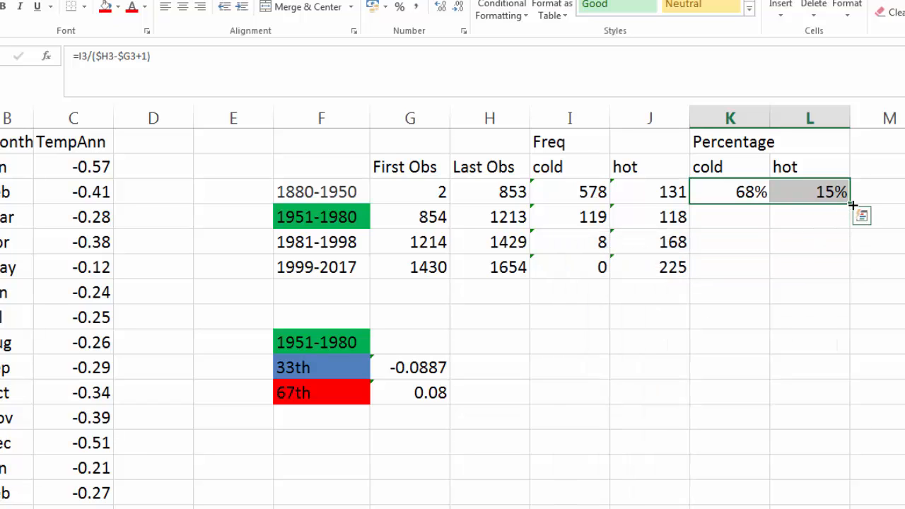
Step: Fill the K3:L3 percentage formulas down to row 6 and check L4's formula
drag(851, 203, 849, 279)
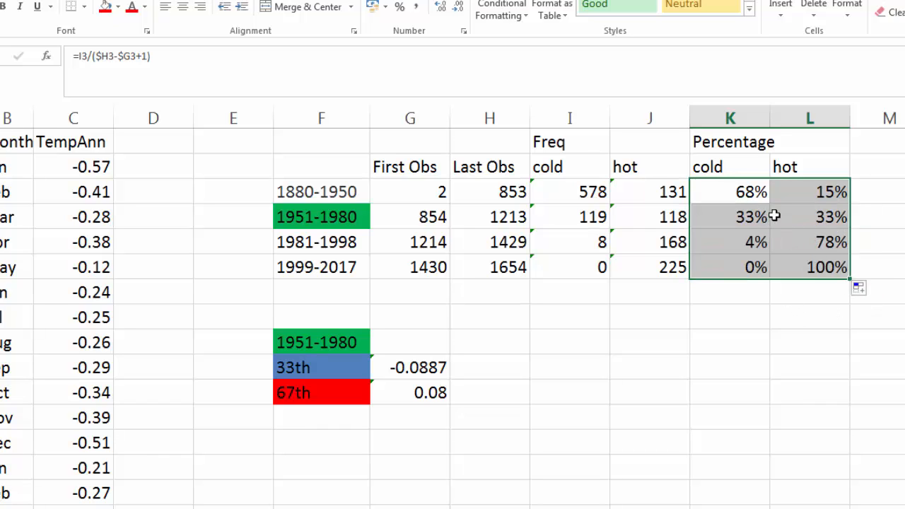
click(786, 296)
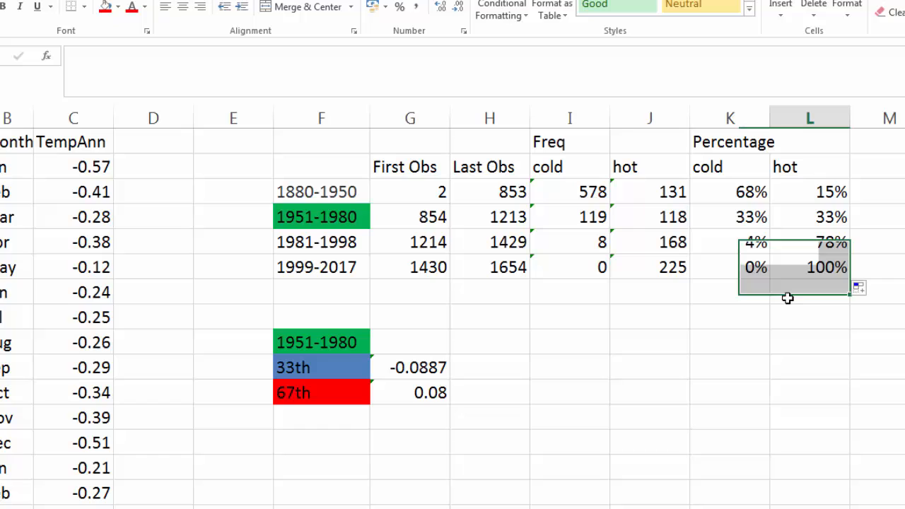
double_click(807, 217)
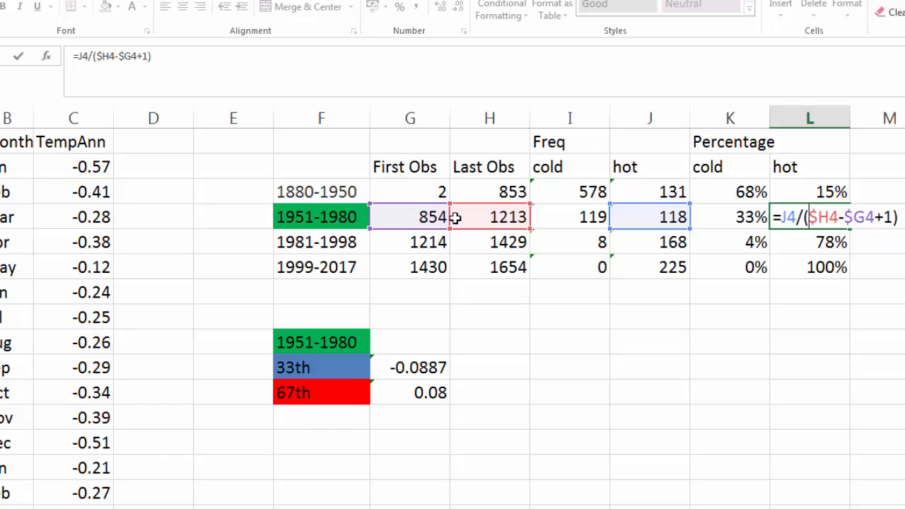
key(Return)
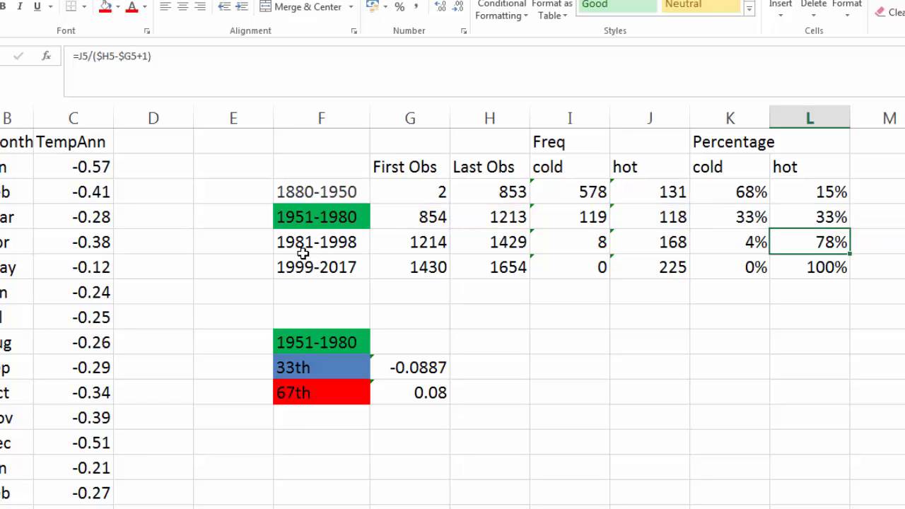
click(732, 223)
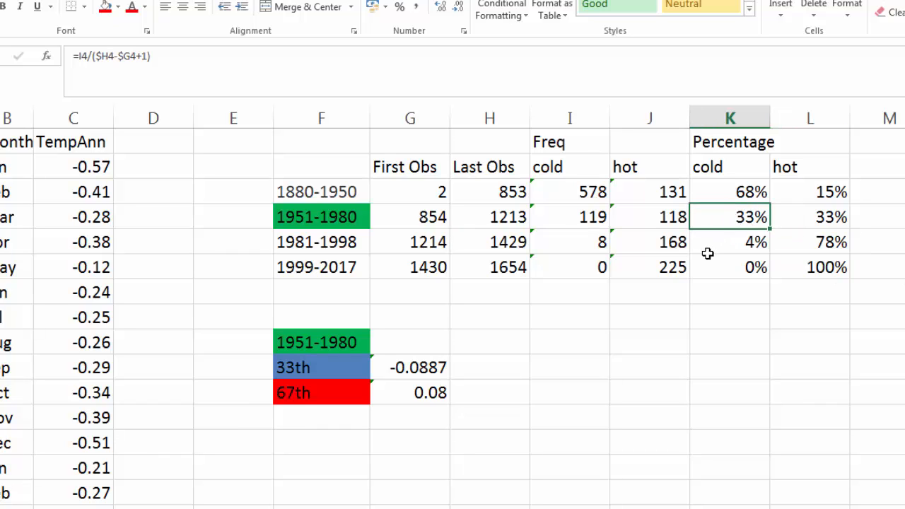
click(823, 221)
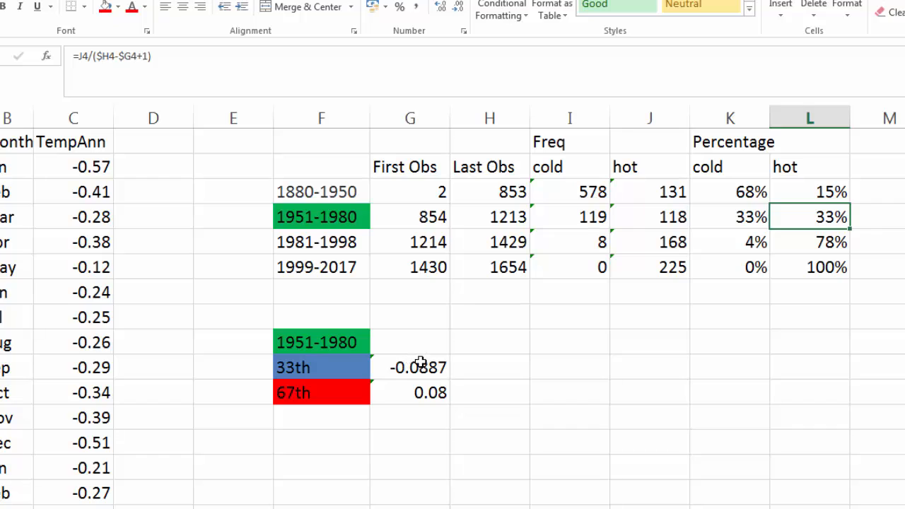
drag(414, 345, 420, 393)
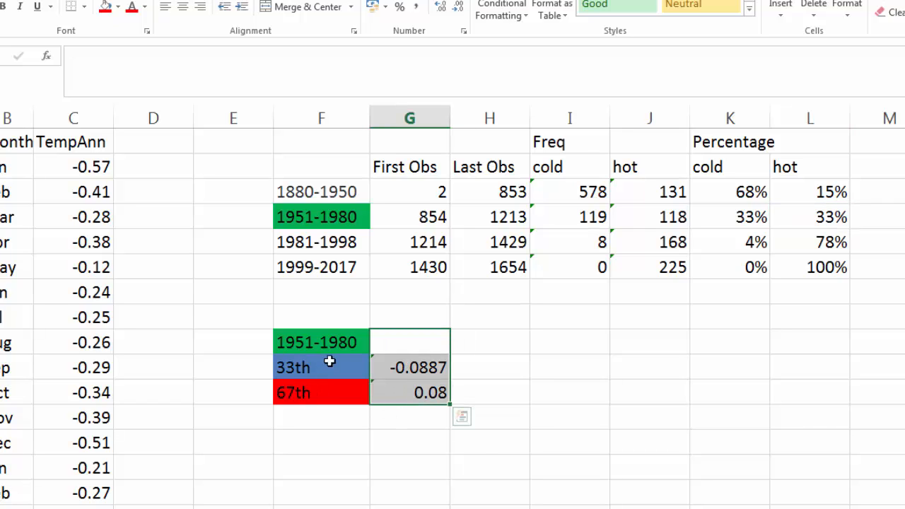
click(532, 392)
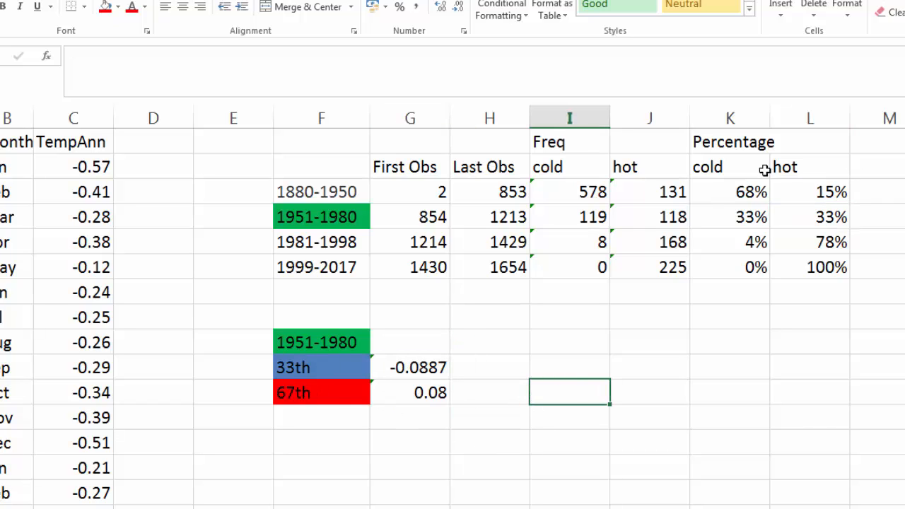
click(712, 193)
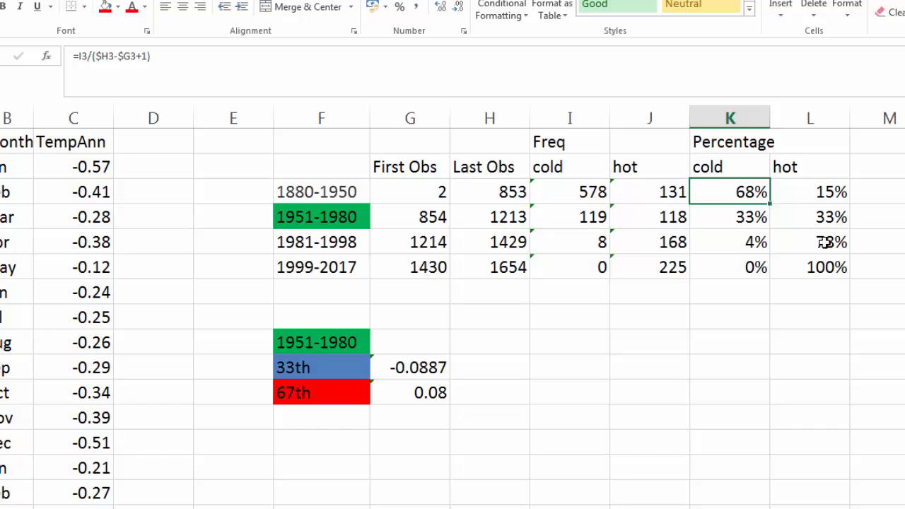
drag(825, 241, 824, 264)
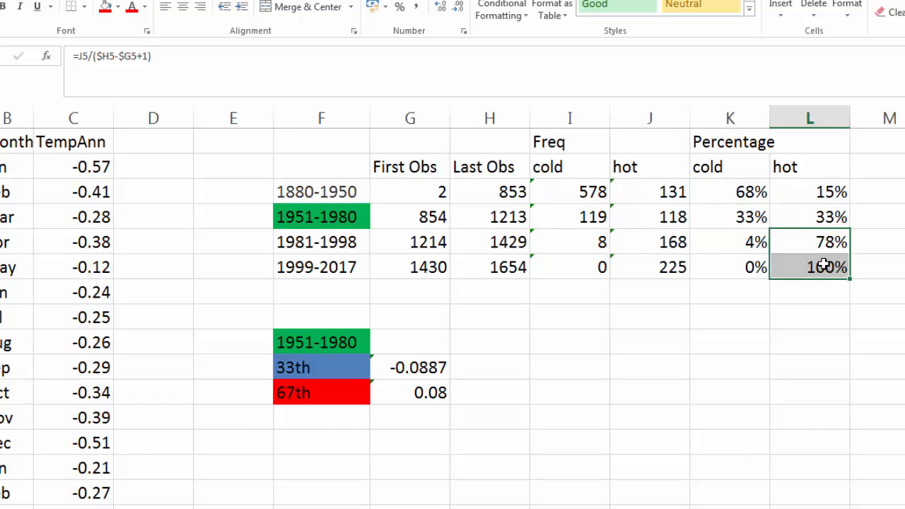
click(342, 270)
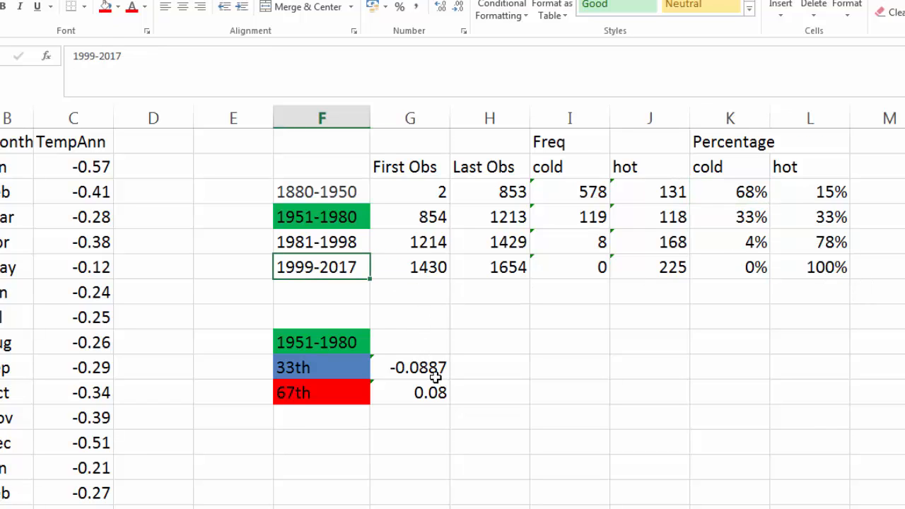
click(827, 307)
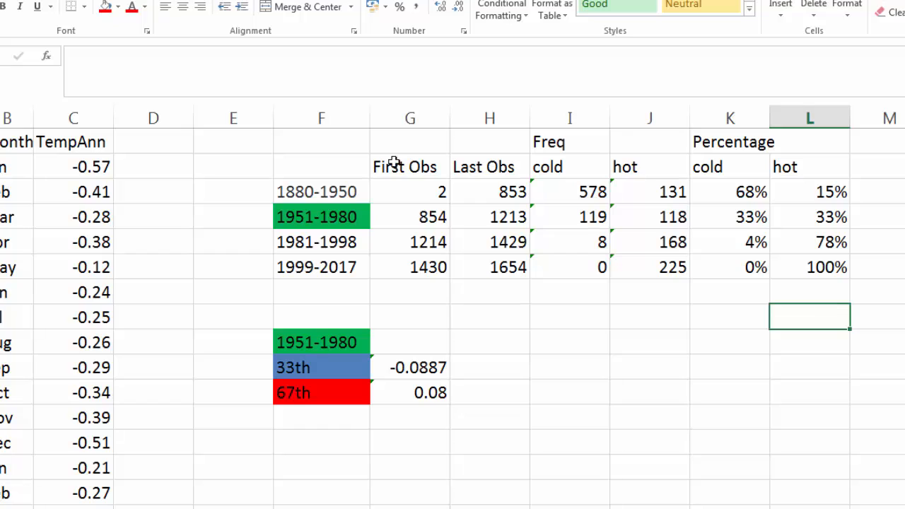